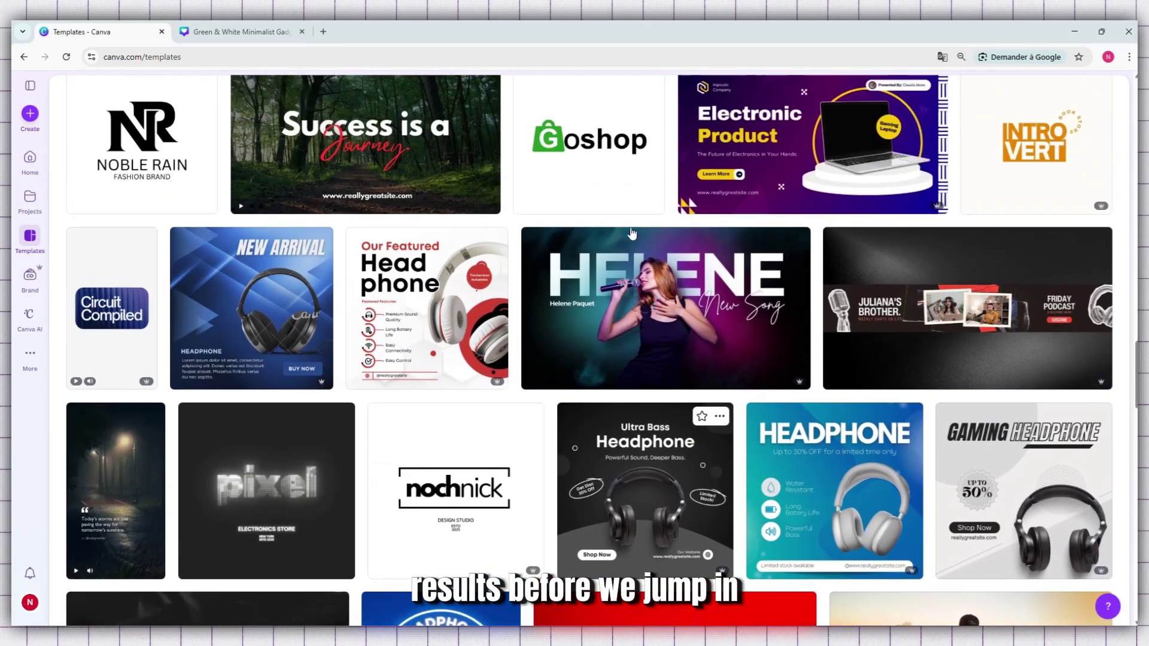
Browse the recommended template gallery back up through the themed rows to the template search area.
{"action": "scroll", "coordinate": [631, 232], "scroll_direction": "up", "scroll_amount": 6}
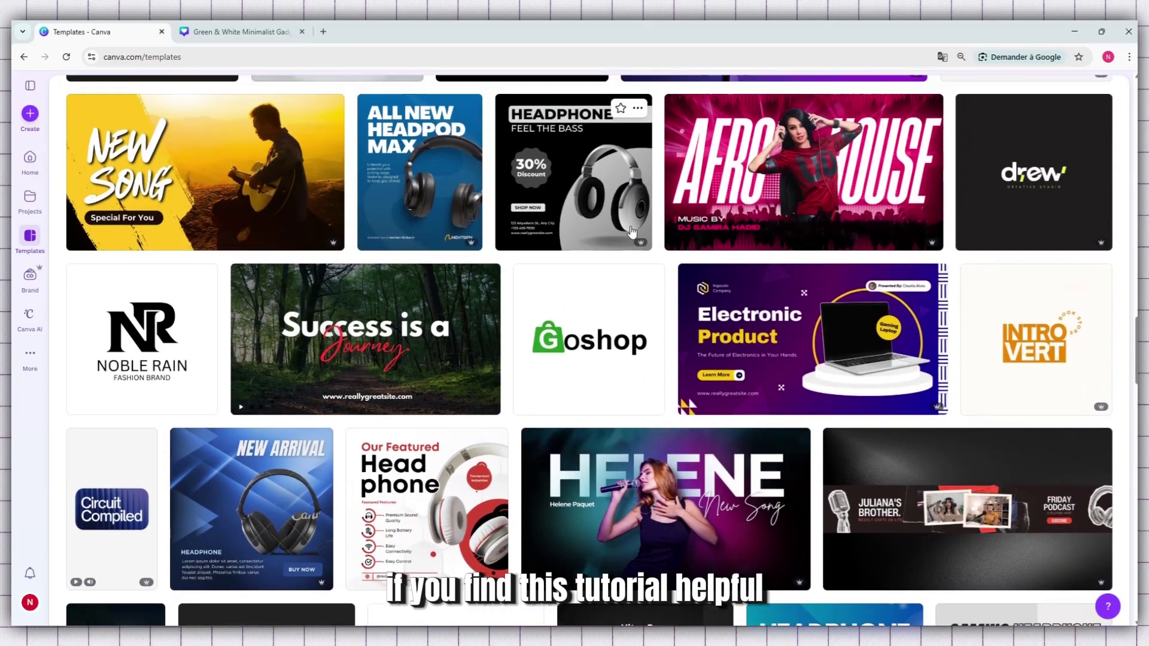
{"action": "scroll", "coordinate": [631, 232], "scroll_direction": "up", "scroll_amount": 4}
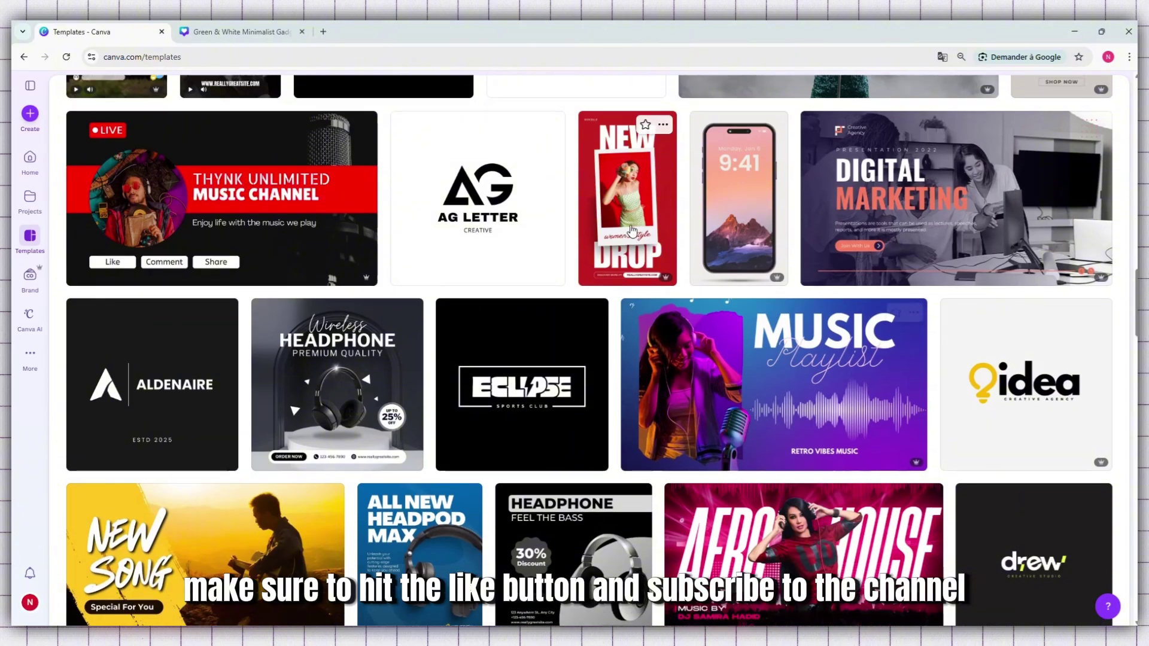
{"action": "scroll", "coordinate": [632, 231], "scroll_direction": "up", "scroll_amount": 5}
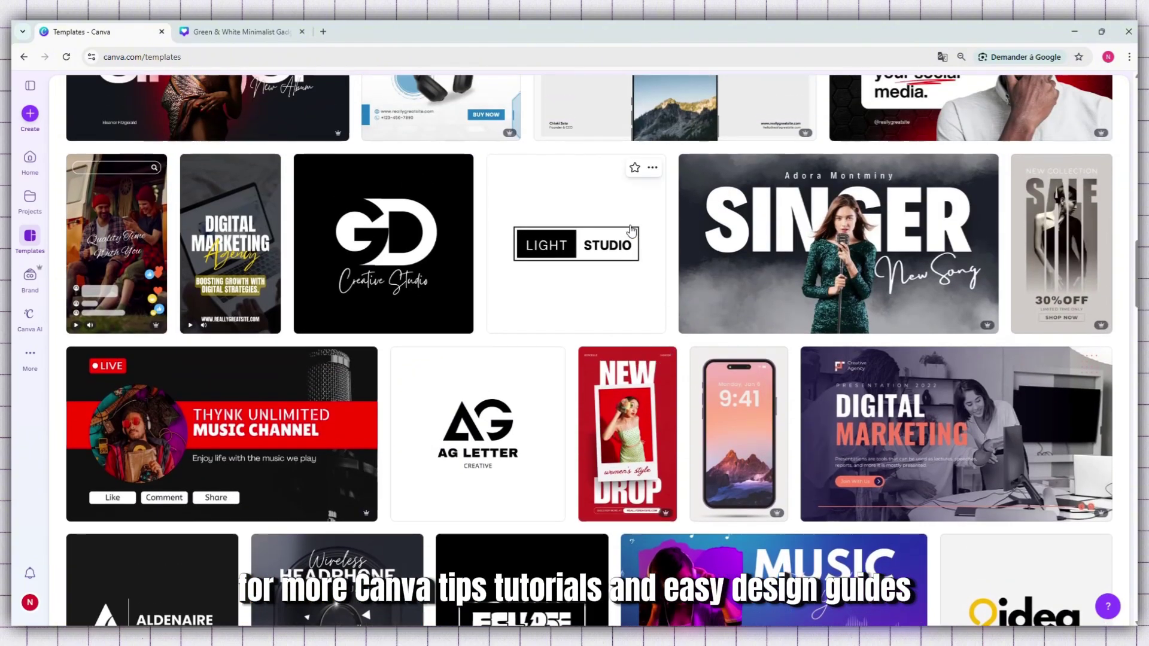
{"action": "scroll", "coordinate": [631, 232], "scroll_direction": "up", "scroll_amount": 3}
{"action": "scroll", "coordinate": [632, 231], "scroll_direction": "up", "scroll_amount": 4}
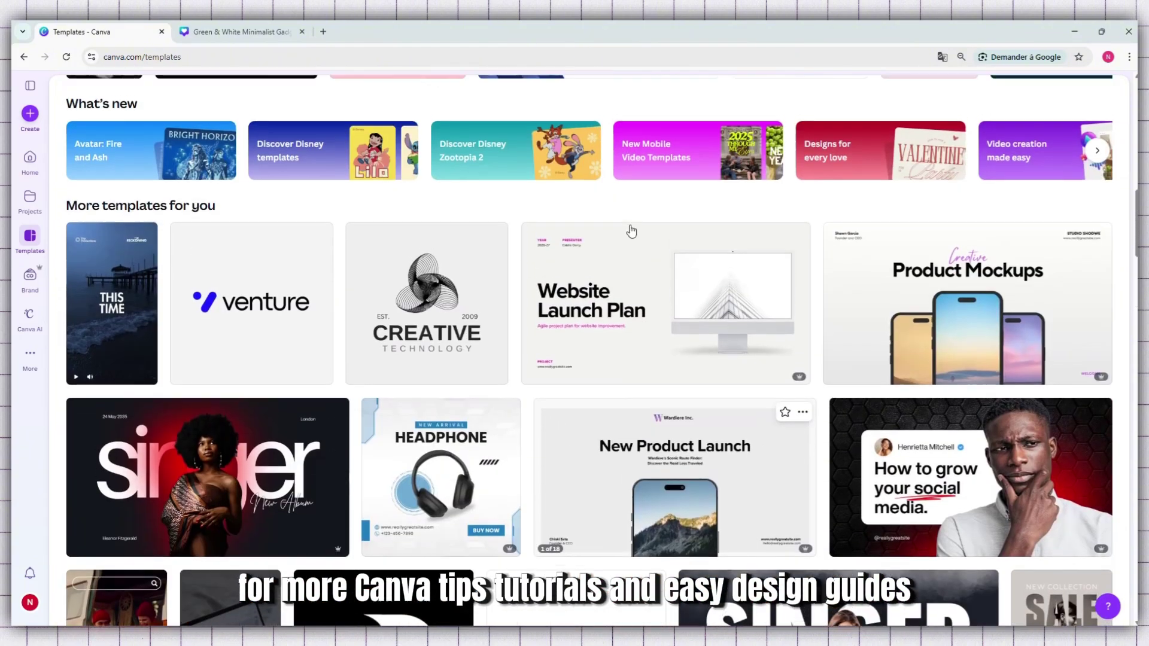
{"action": "scroll", "coordinate": [632, 232], "scroll_direction": "up", "scroll_amount": 6}
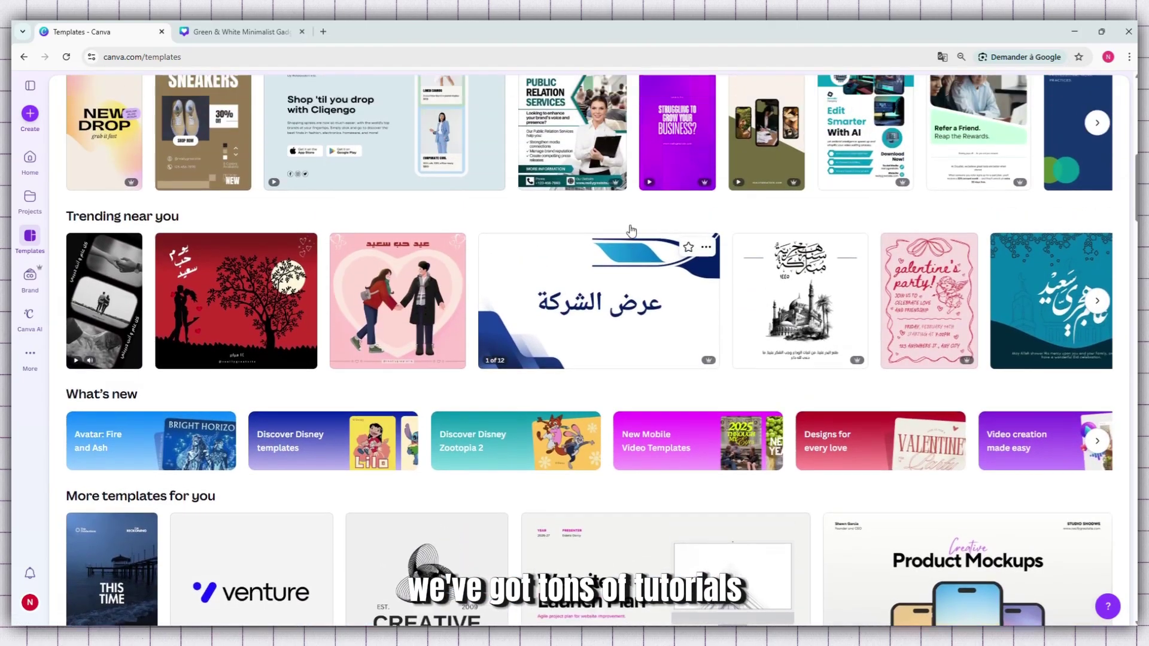
{"action": "scroll", "coordinate": [631, 231], "scroll_direction": "up", "scroll_amount": 4}
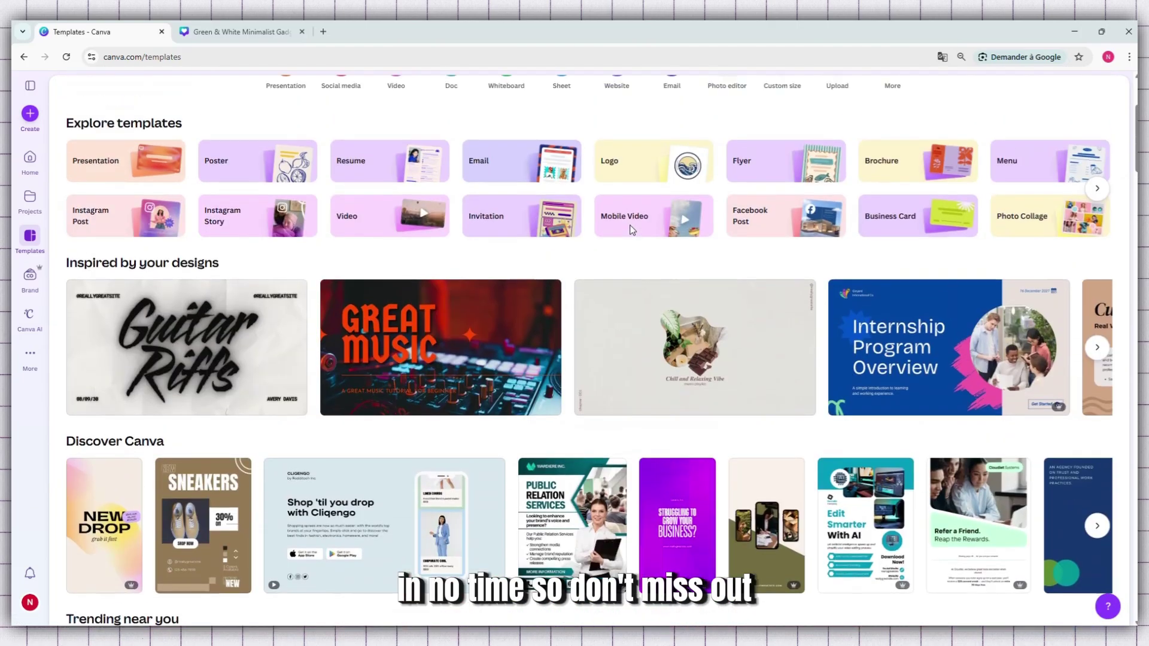
{"action": "scroll", "coordinate": [631, 231], "scroll_direction": "up", "scroll_amount": 3}
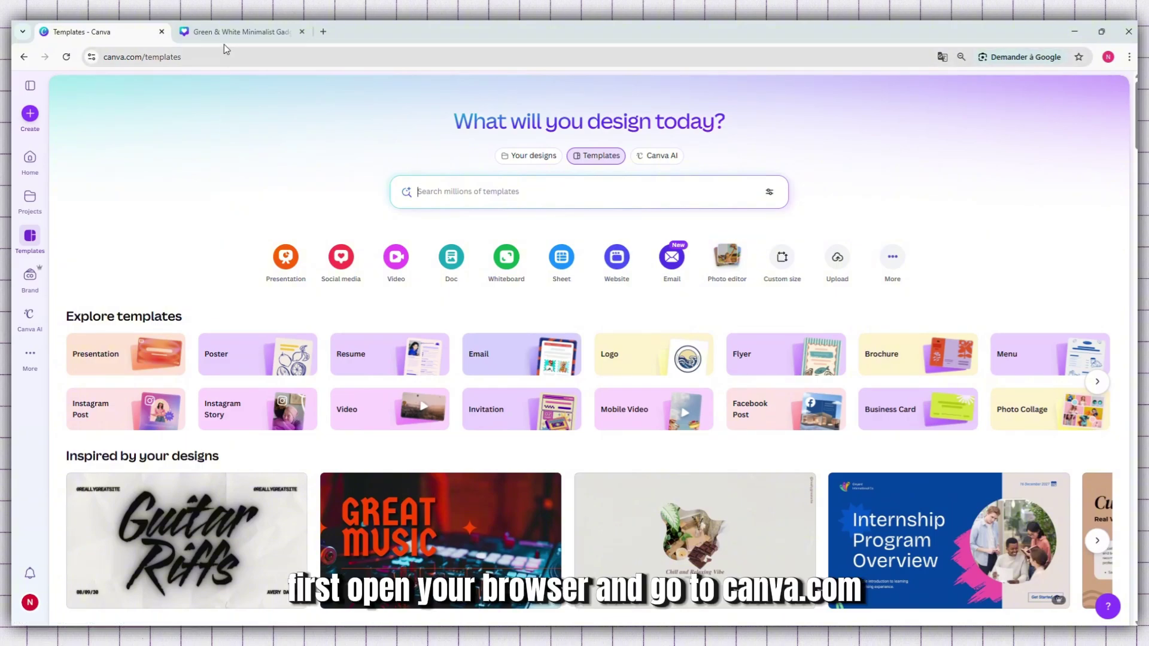
{"action": "left_click", "coordinate": [234, 58]}
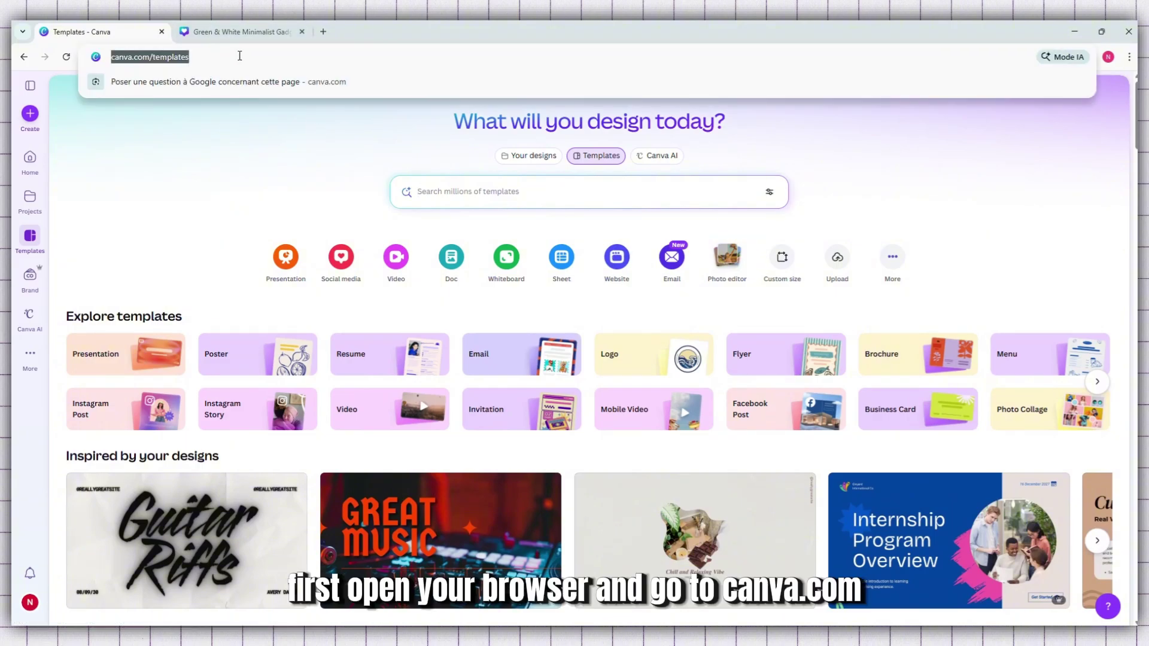
{"action": "left_click", "coordinate": [254, 151]}
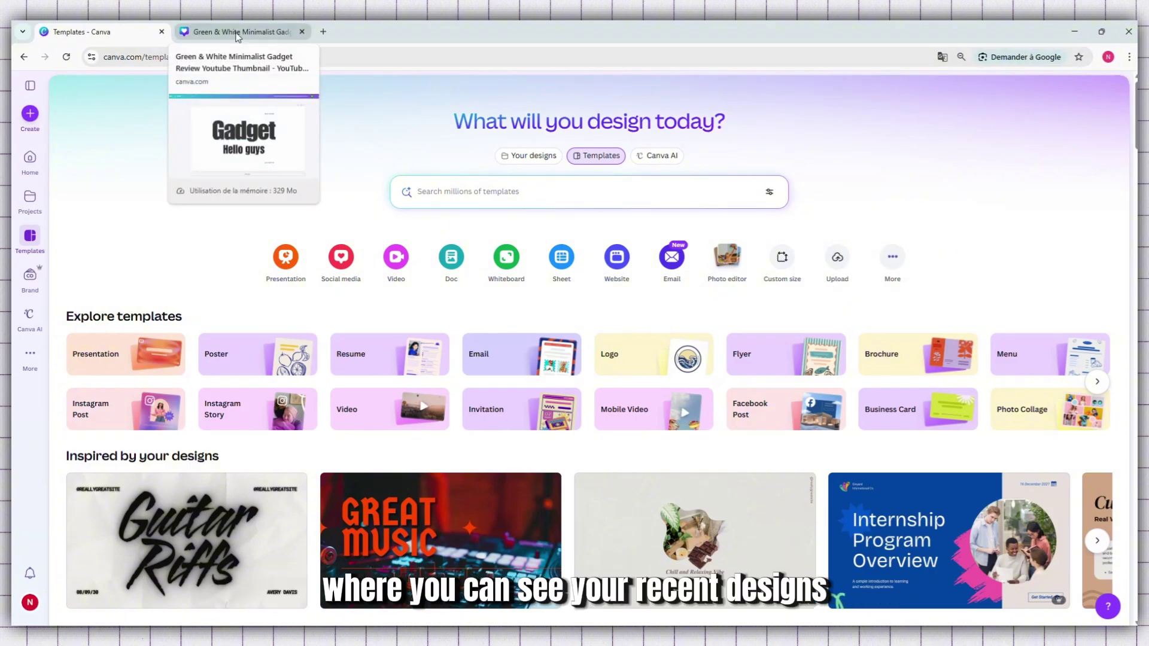
{"action": "scroll", "coordinate": [342, 94], "scroll_direction": "down", "scroll_amount": 4}
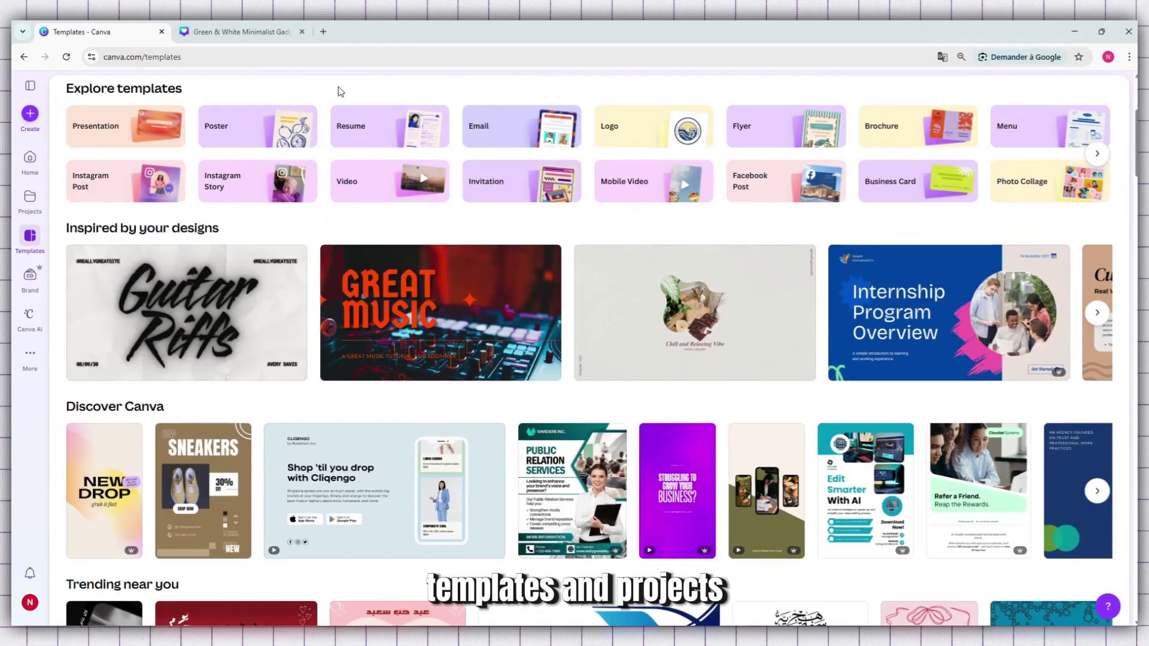
{"action": "scroll", "coordinate": [272, 90], "scroll_direction": "down", "scroll_amount": 2}
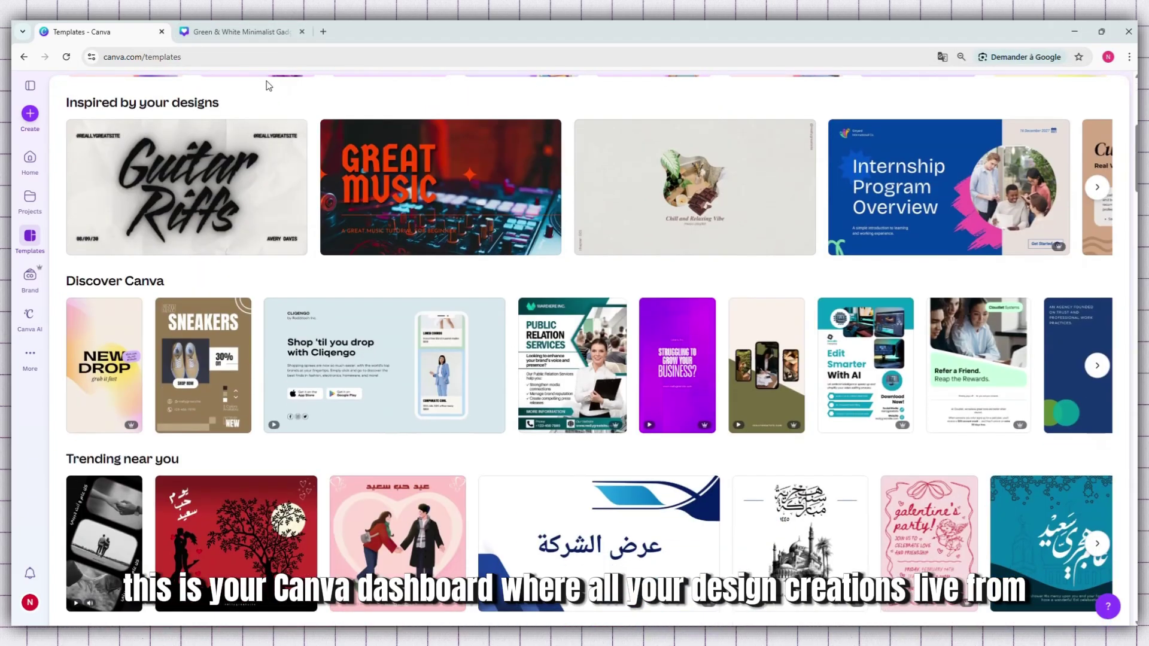
{"action": "scroll", "coordinate": [259, 80], "scroll_direction": "down", "scroll_amount": 1}
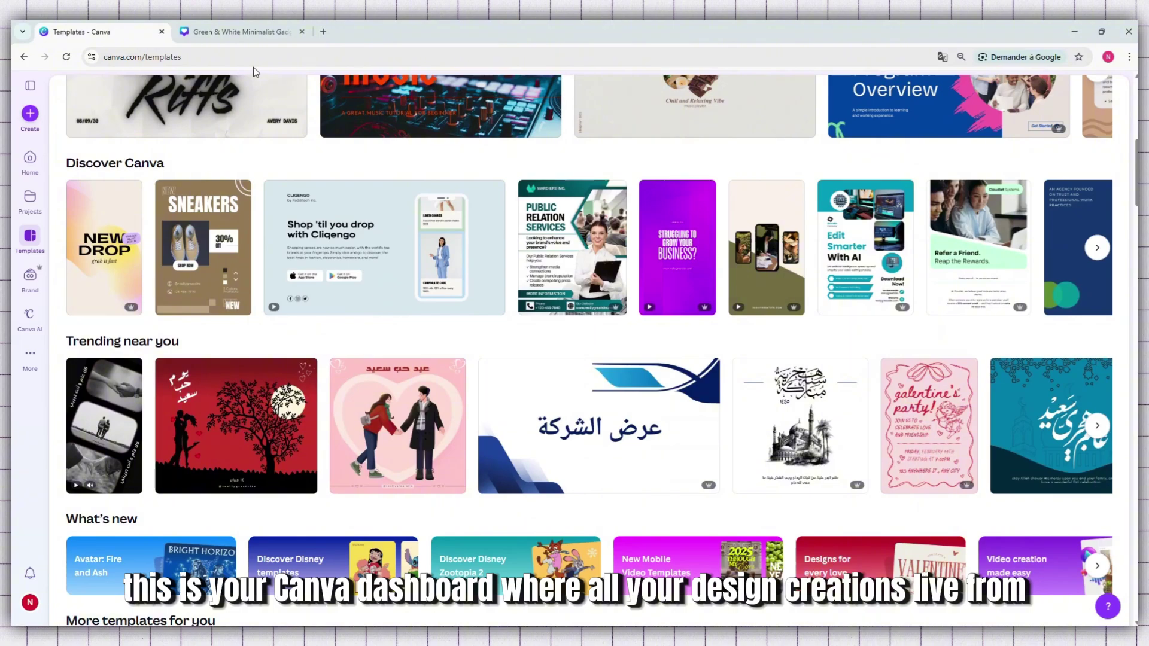
{"action": "scroll", "coordinate": [192, 183], "scroll_direction": "up", "scroll_amount": 5}
{"action": "scroll", "coordinate": [198, 149], "scroll_direction": "up", "scroll_amount": 3}
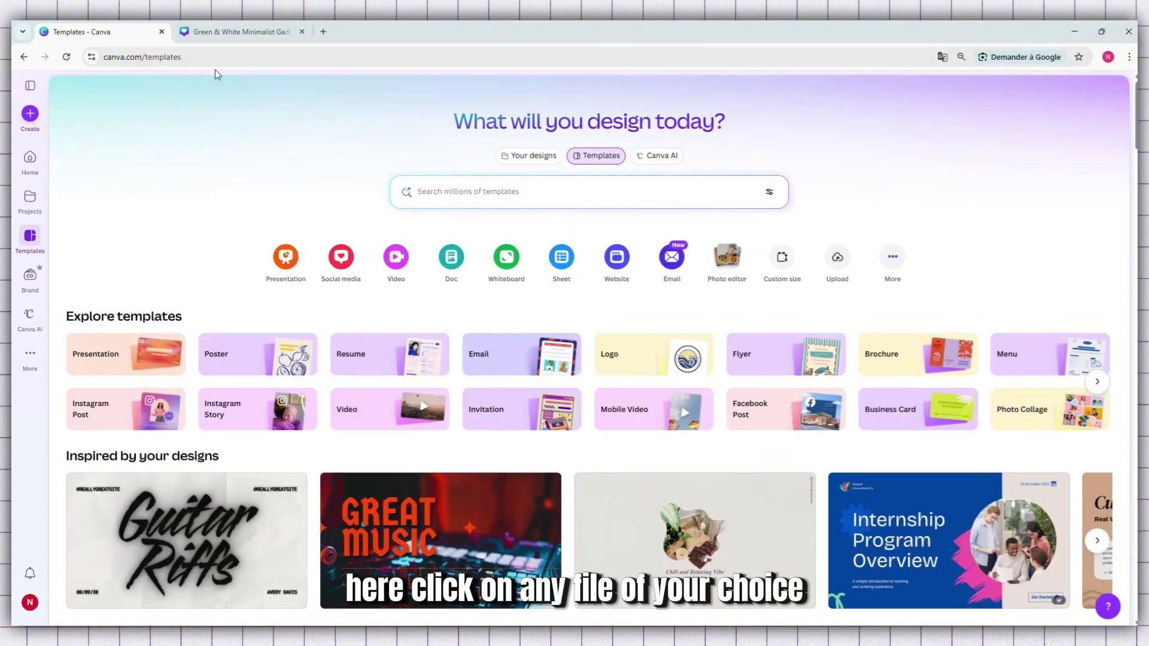
Switch to the open Green & White Minimalist Gadget Review Youtube Thumbnail design and open the animation options for the "Gadget" text.
{"action": "left_click", "coordinate": [225, 37]}
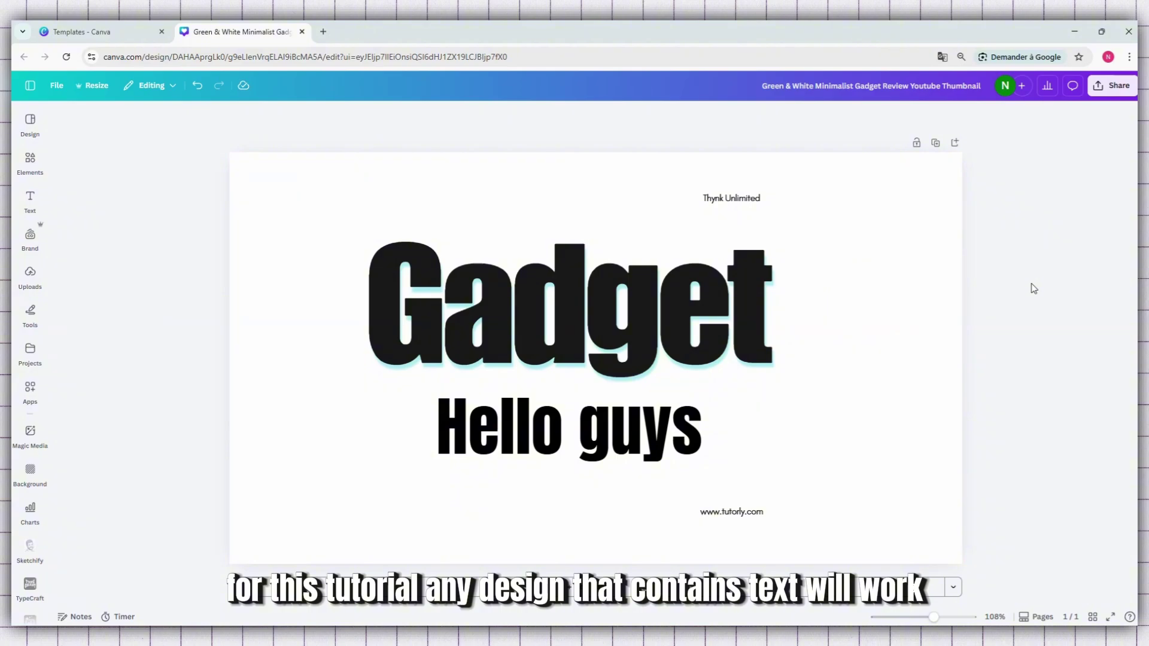
{"action": "left_click", "coordinate": [903, 271]}
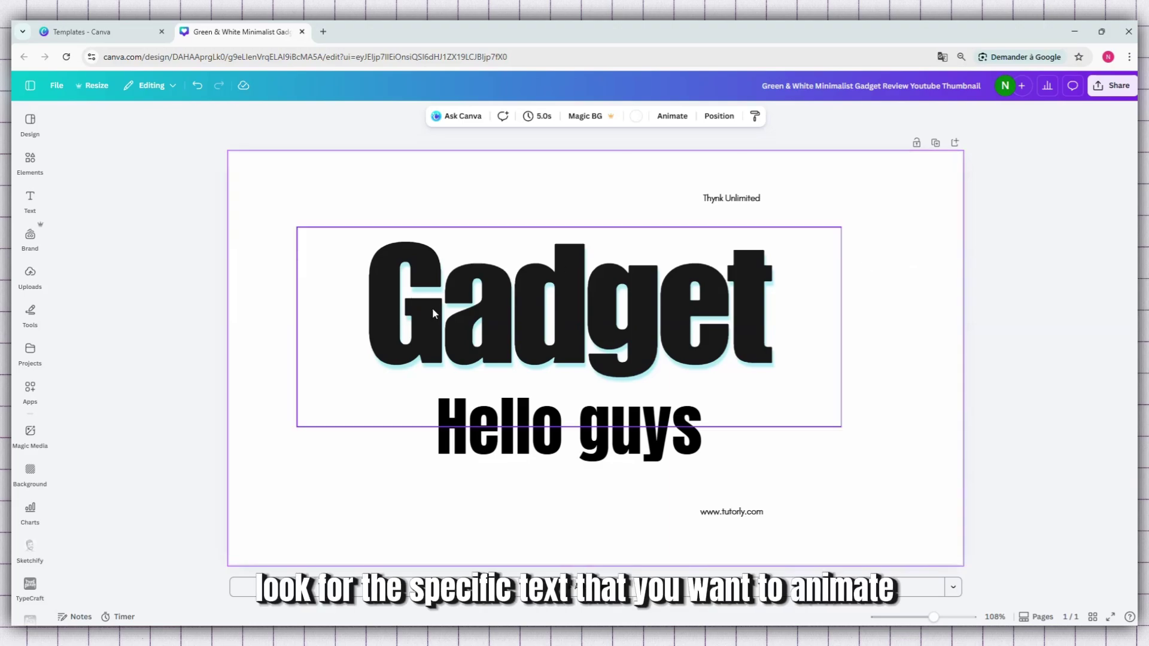
{"action": "left_click", "coordinate": [627, 293]}
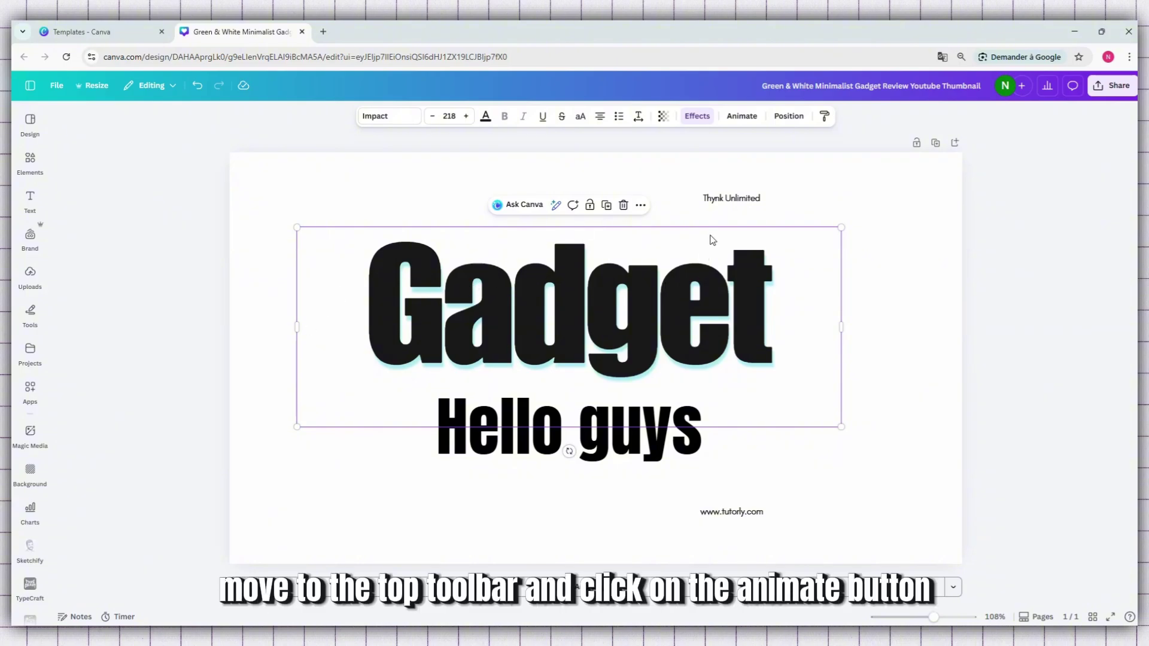
{"action": "left_click", "coordinate": [744, 120]}
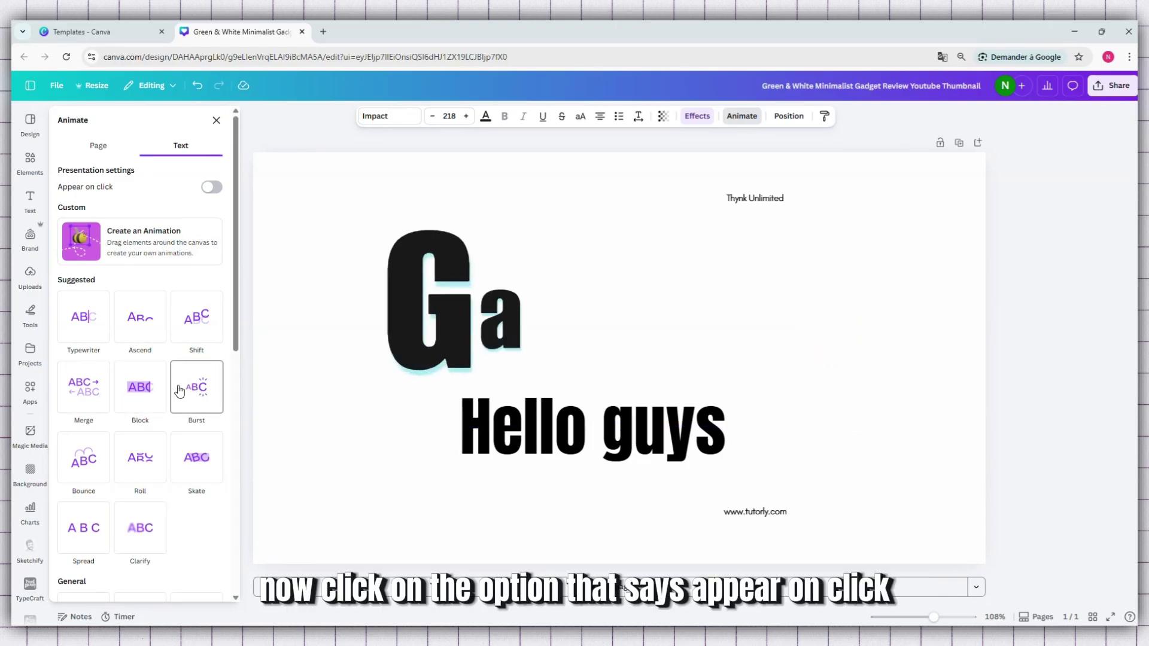
Make the "Gadget" text appear on click and apply the Burst animation to it.
{"action": "left_click", "coordinate": [212, 188]}
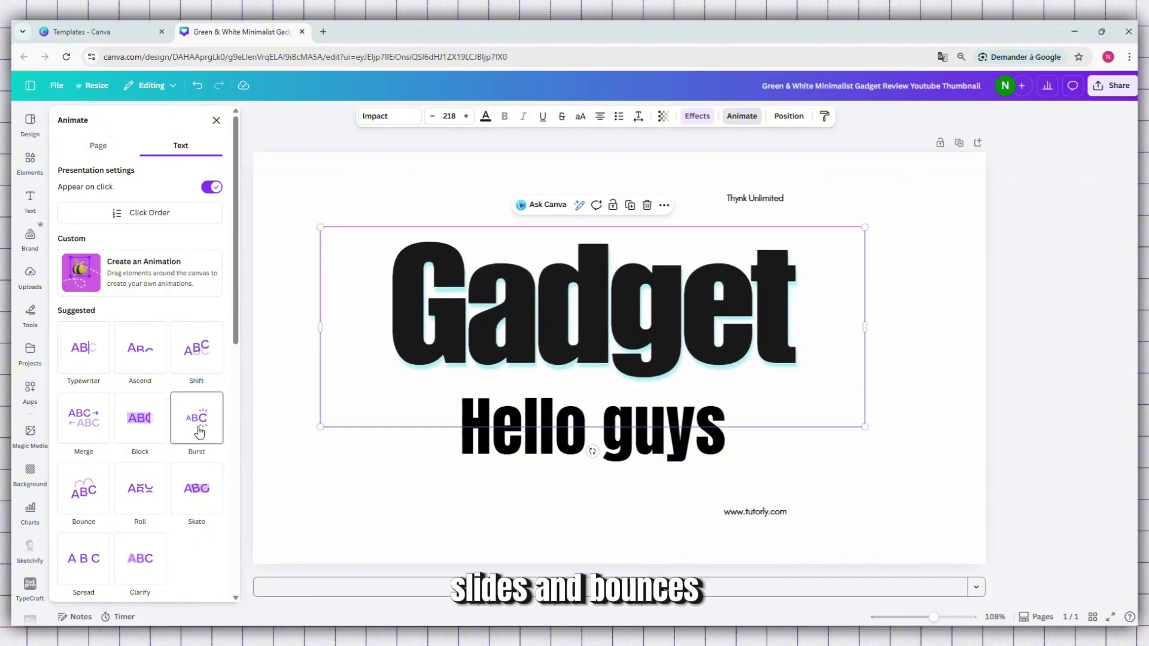
{"action": "scroll", "coordinate": [199, 431], "scroll_direction": "down", "scroll_amount": 3}
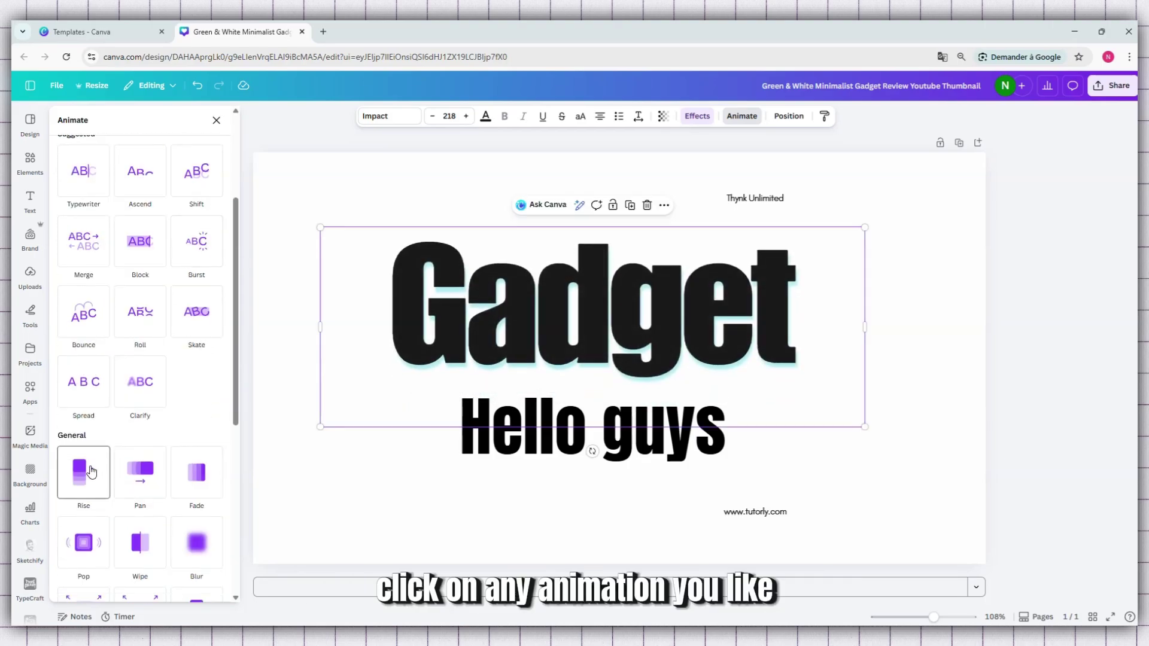
{"action": "left_click", "coordinate": [190, 262]}
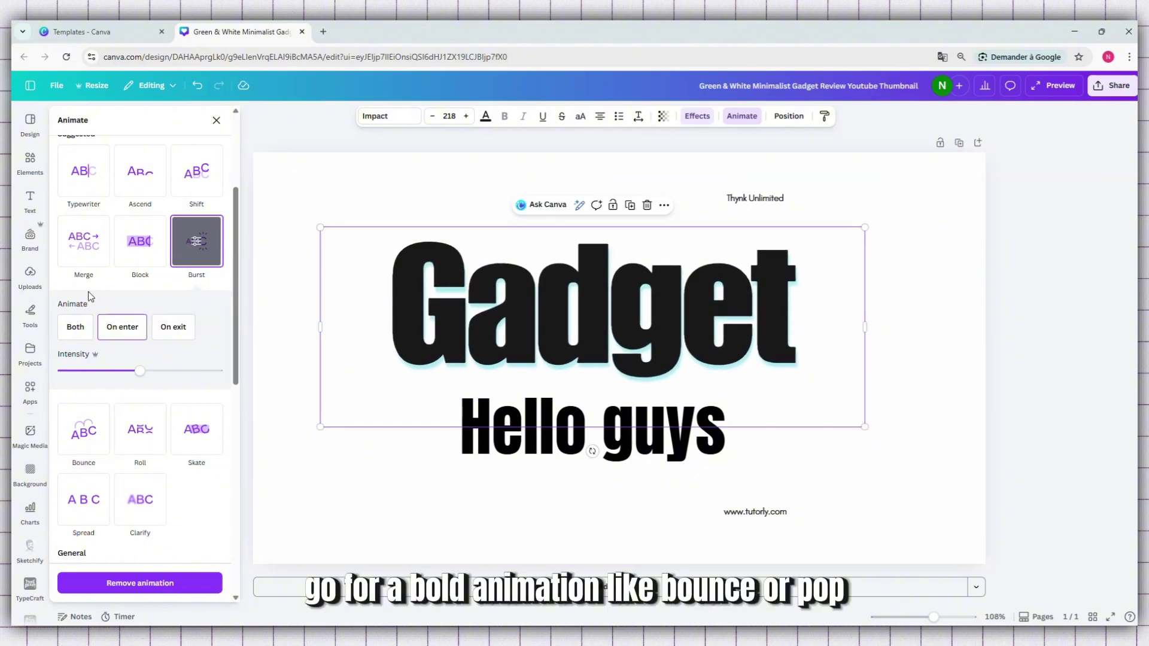
{"action": "scroll", "coordinate": [89, 299], "scroll_direction": "up", "scroll_amount": 1}
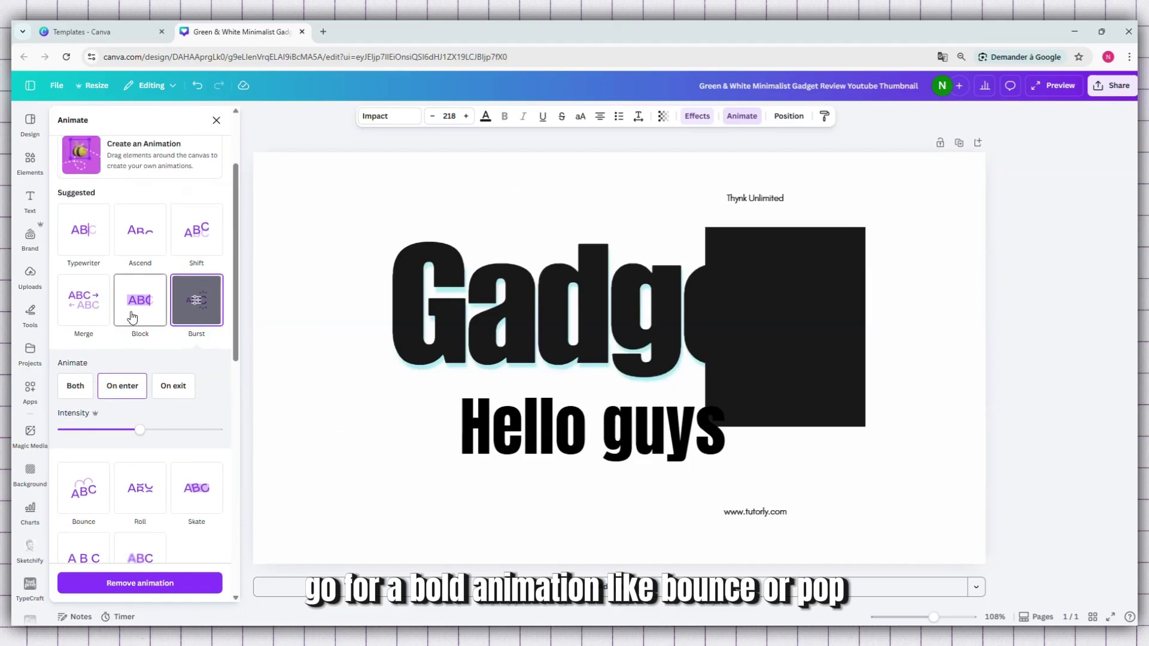
{"action": "scroll", "coordinate": [76, 349], "scroll_direction": "down", "scroll_amount": 3}
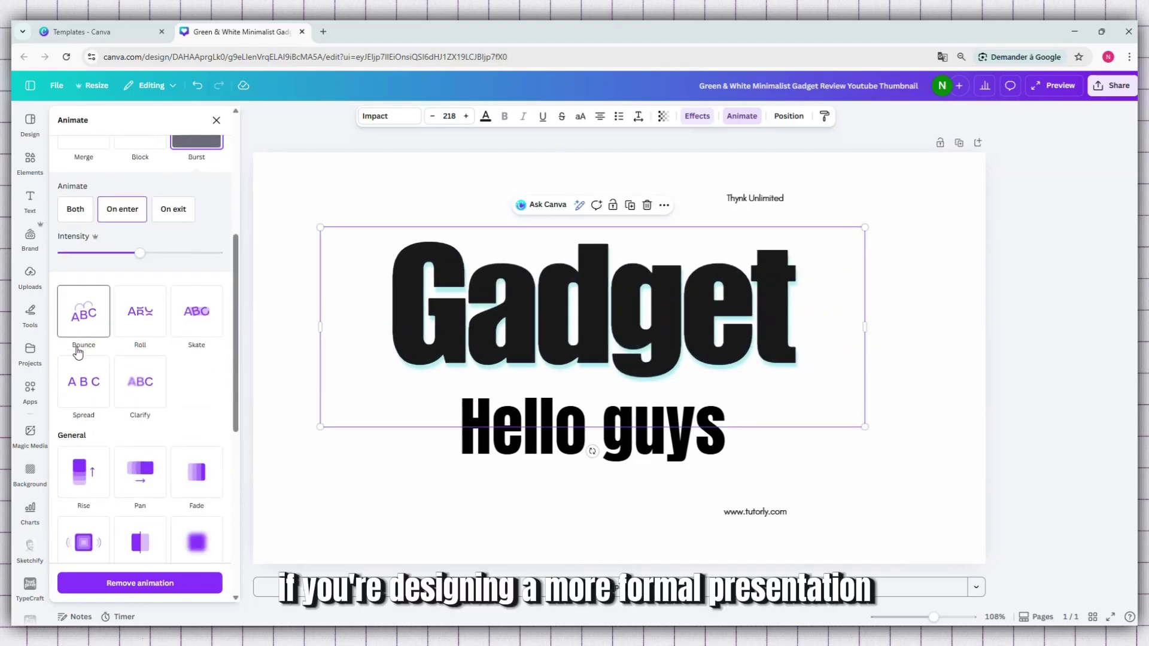
{"action": "scroll", "coordinate": [171, 395], "scroll_direction": "down", "scroll_amount": 3}
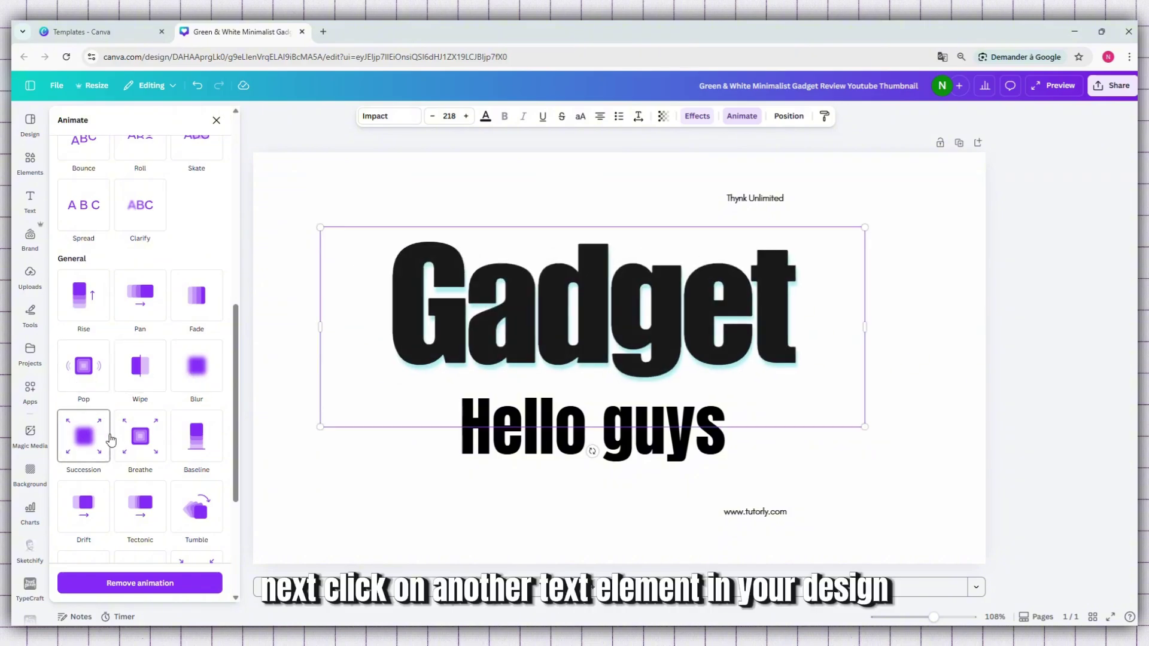
{"action": "left_click", "coordinate": [494, 446]}
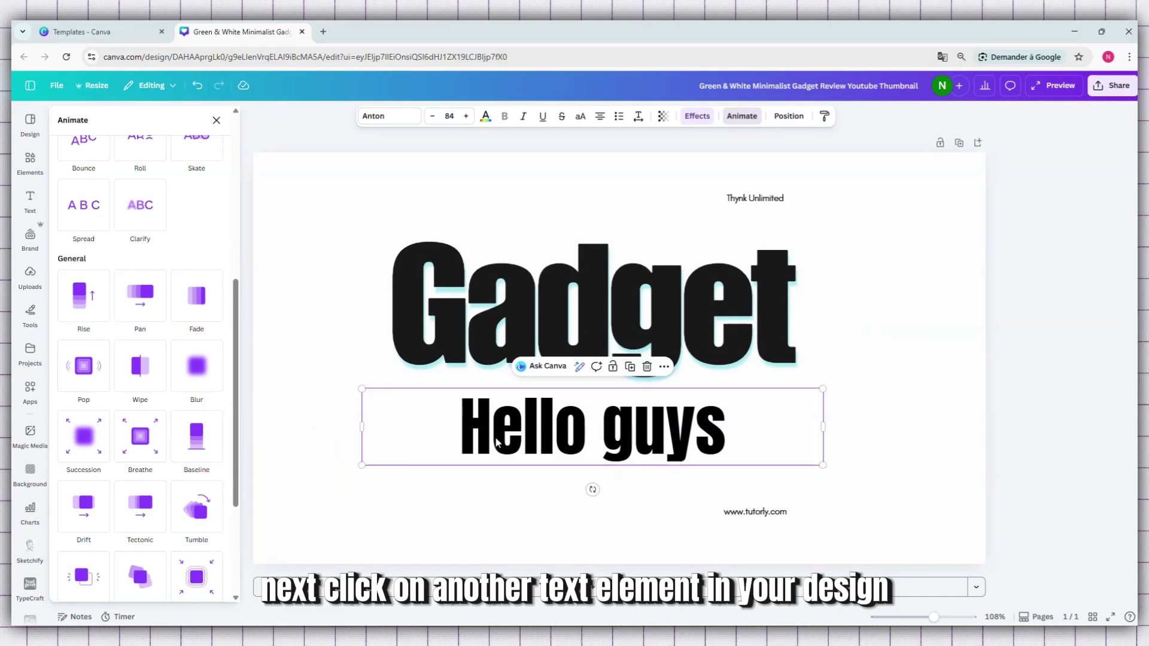
{"action": "left_click", "coordinate": [501, 442]}
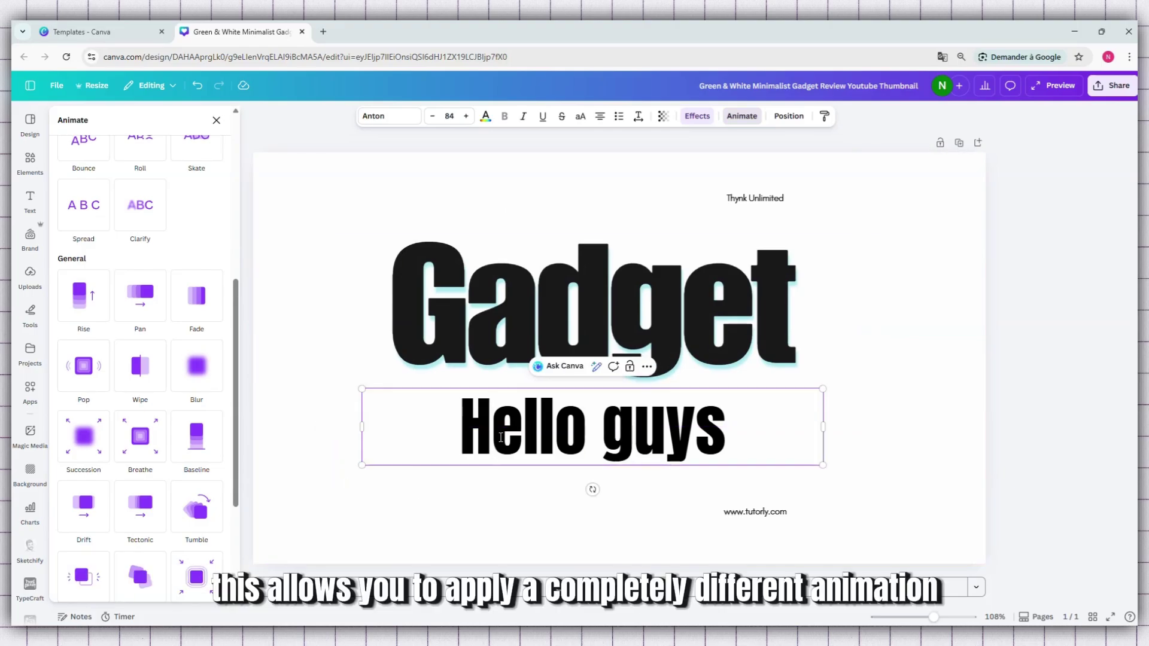
{"action": "left_click", "coordinate": [614, 435]}
{"action": "scroll", "coordinate": [221, 243], "scroll_direction": "up", "scroll_amount": 10}
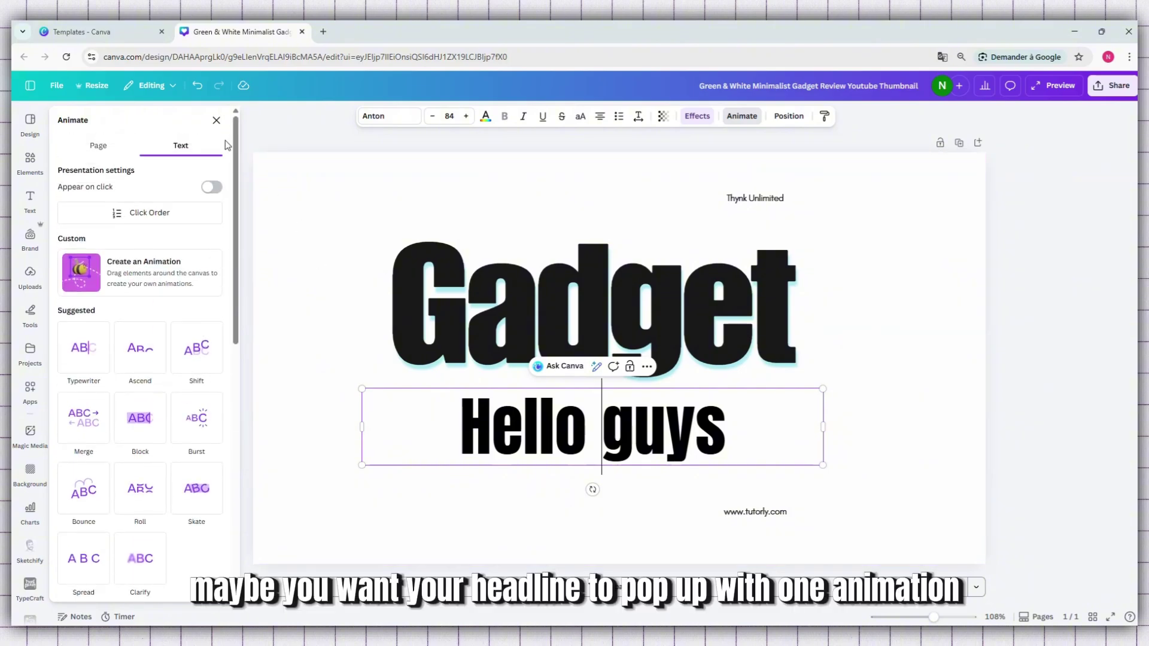
{"action": "left_click", "coordinate": [216, 120]}
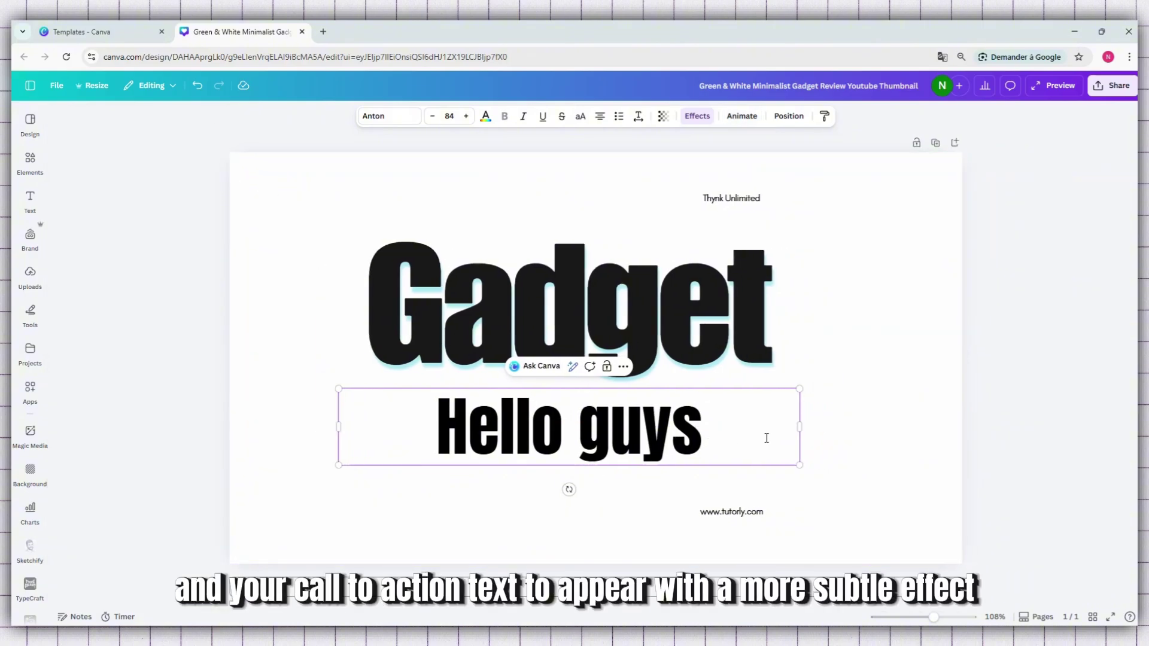
Make the "Hello guys" text appear on click and check the click order of the animated texts.
{"action": "left_click", "coordinate": [526, 443]}
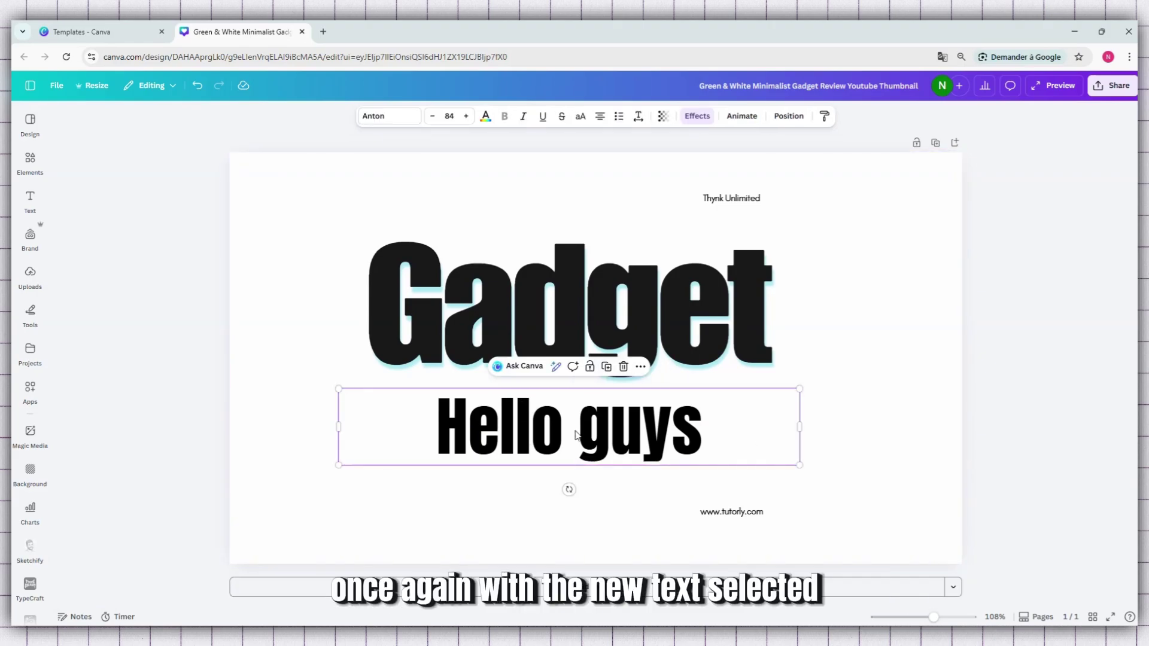
{"action": "left_click", "coordinate": [742, 117]}
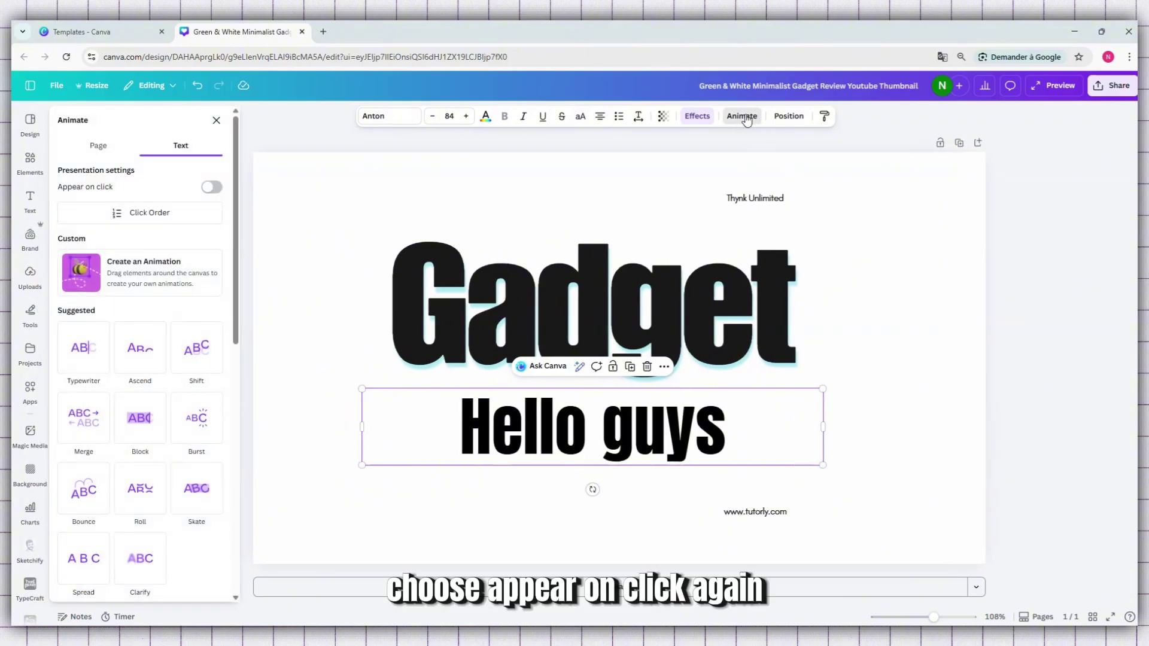
{"action": "left_click", "coordinate": [216, 189]}
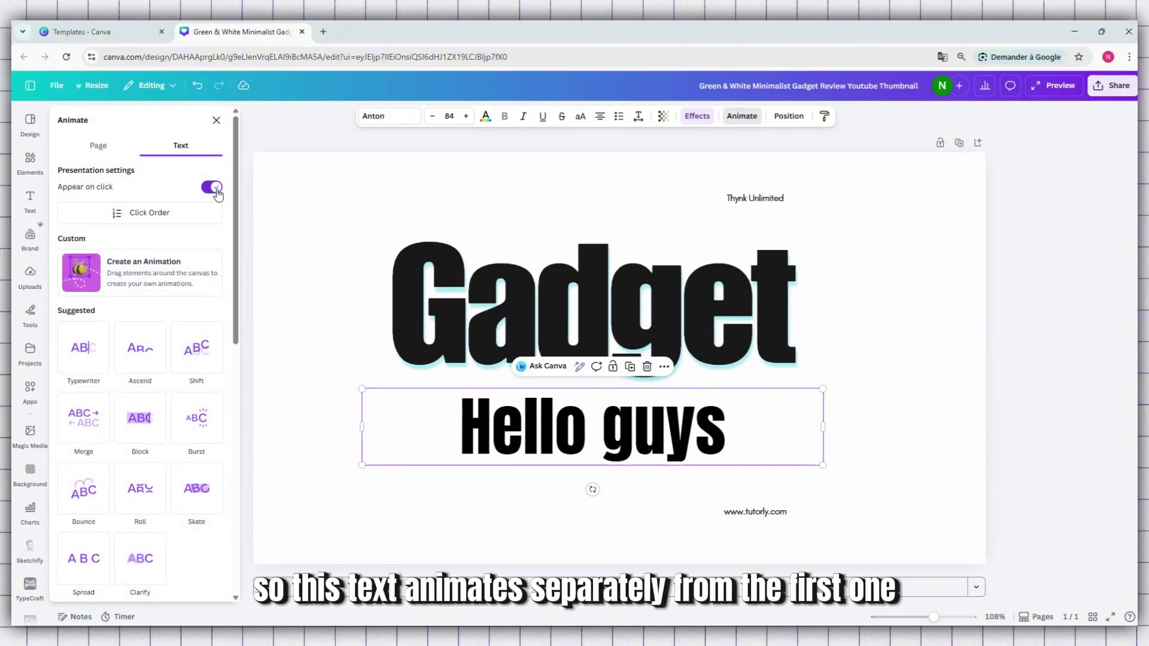
{"action": "left_click", "coordinate": [175, 216]}
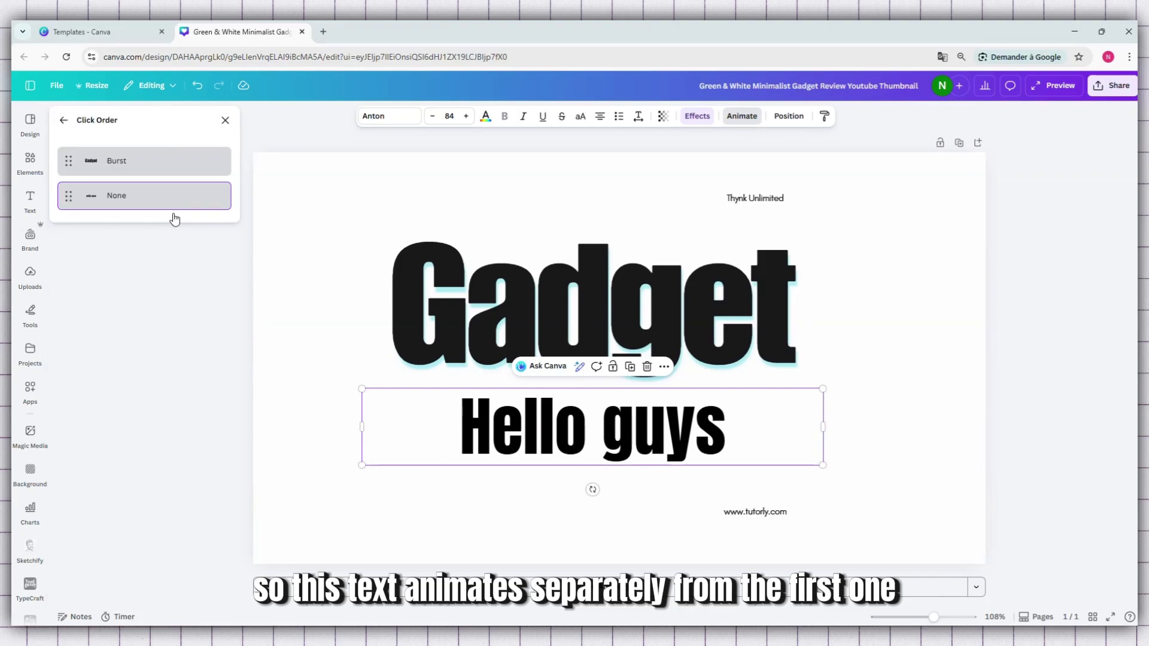
{"action": "left_click", "coordinate": [63, 120]}
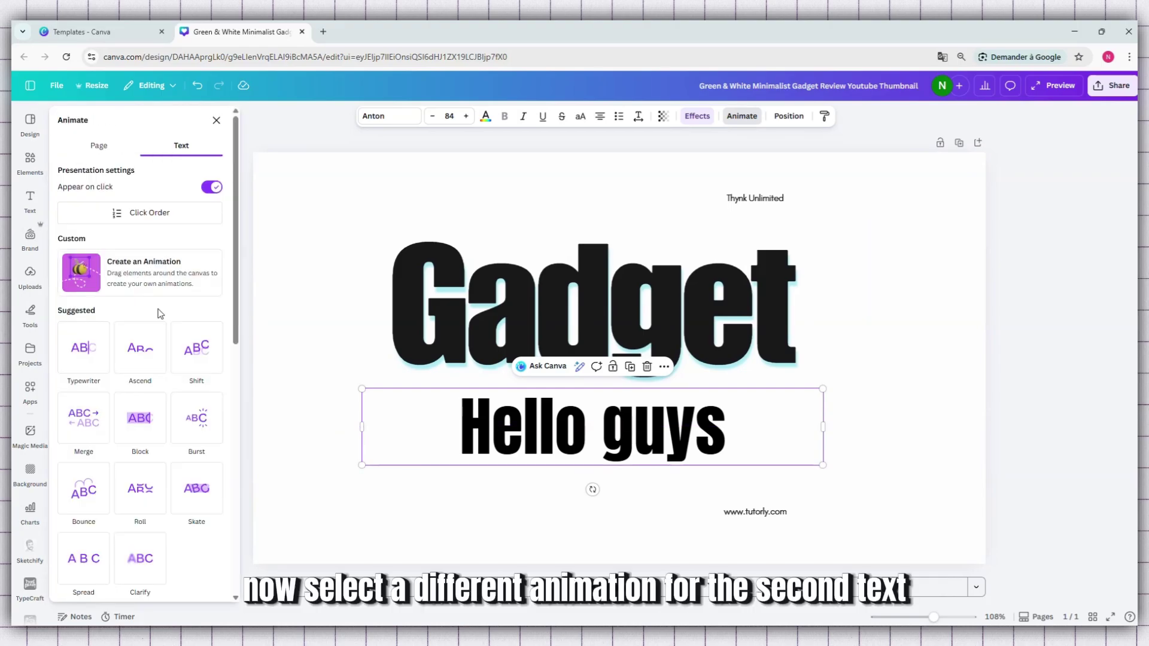
Try out the suggested text animations on the "Hello guys" text and apply the Clarify animation to it.
{"action": "scroll", "coordinate": [160, 356], "scroll_direction": "down", "scroll_amount": 2}
{"action": "left_click", "coordinate": [142, 316]}
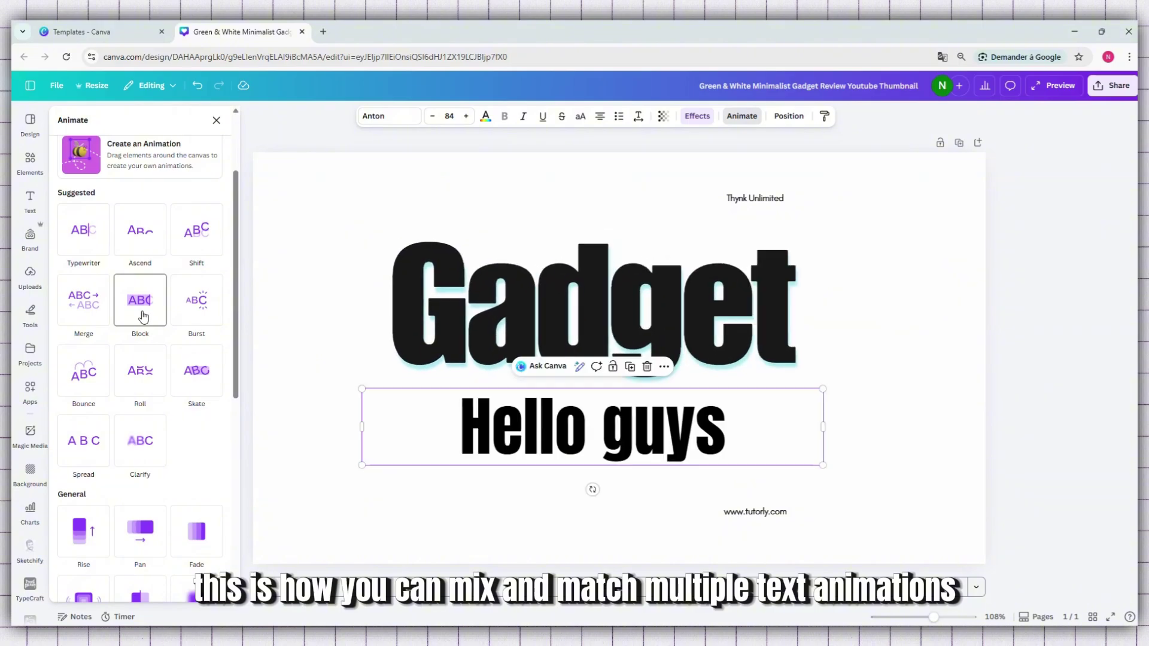
{"action": "scroll", "coordinate": [135, 313], "scroll_direction": "down", "scroll_amount": 2}
{"action": "left_click", "coordinate": [106, 340]}
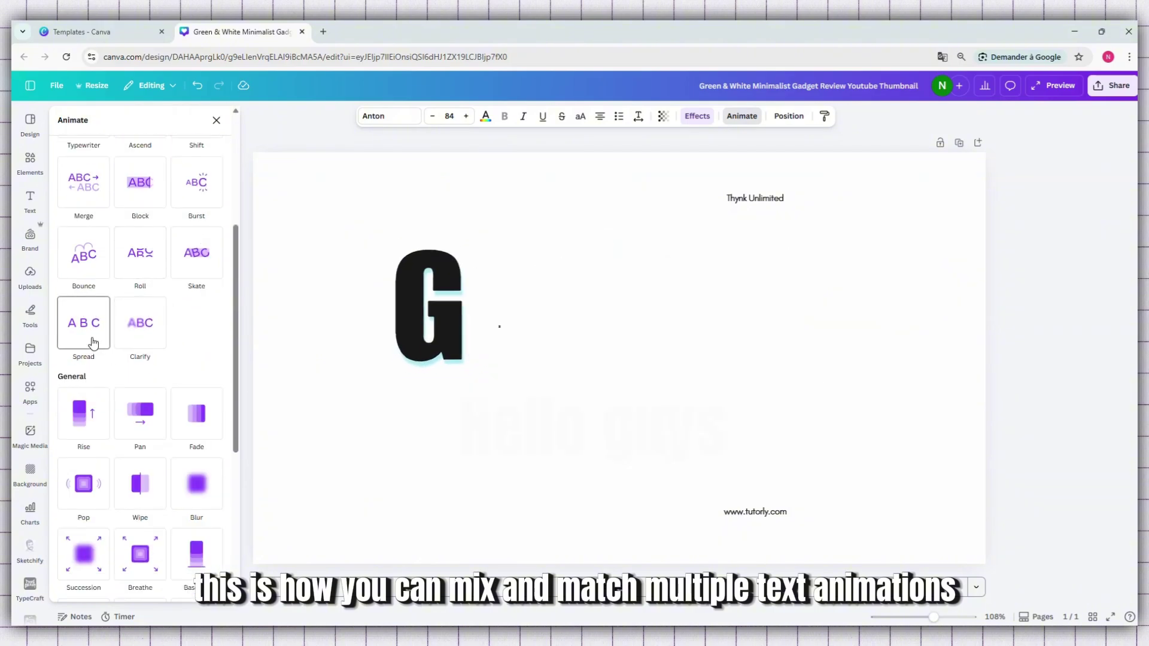
{"action": "left_click", "coordinate": [143, 337]}
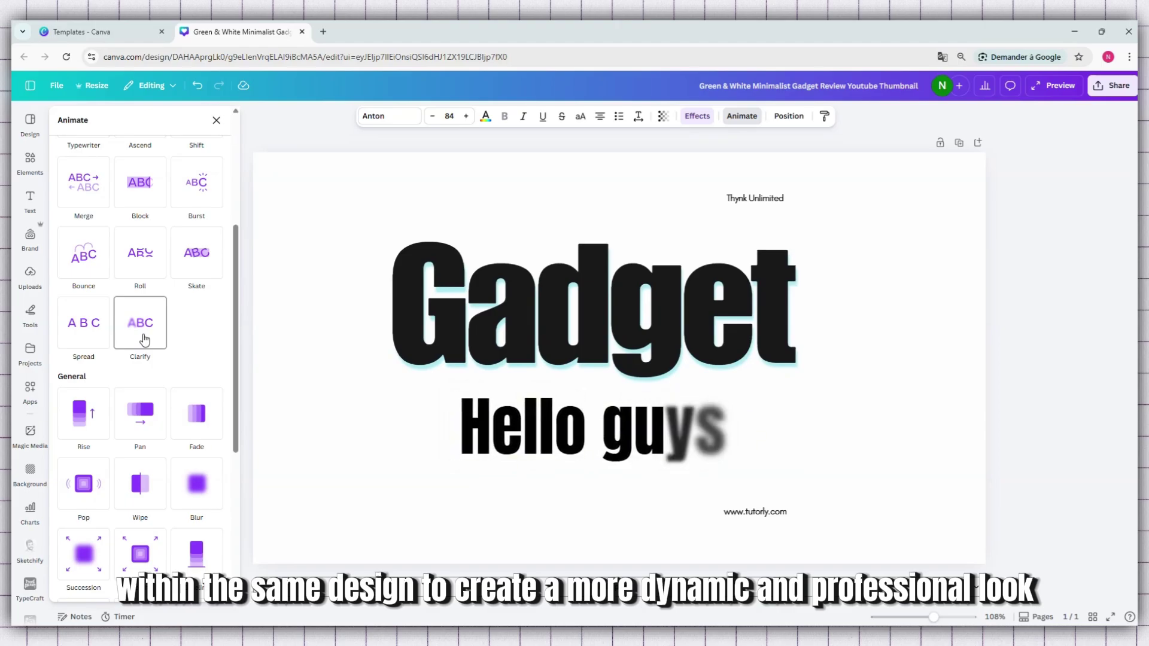
{"action": "left_click", "coordinate": [144, 339]}
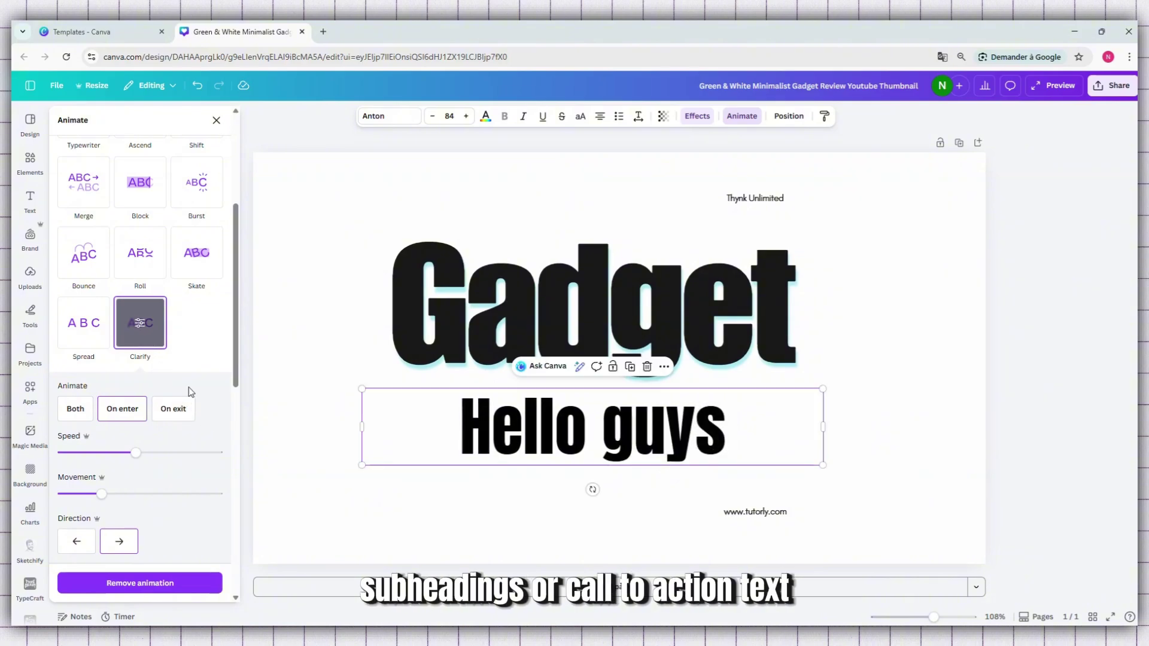
Examine the General animations, such as Fade and Baseline, as previews on the "Hello guys" text.
{"action": "scroll", "coordinate": [210, 449], "scroll_direction": "down", "scroll_amount": 2}
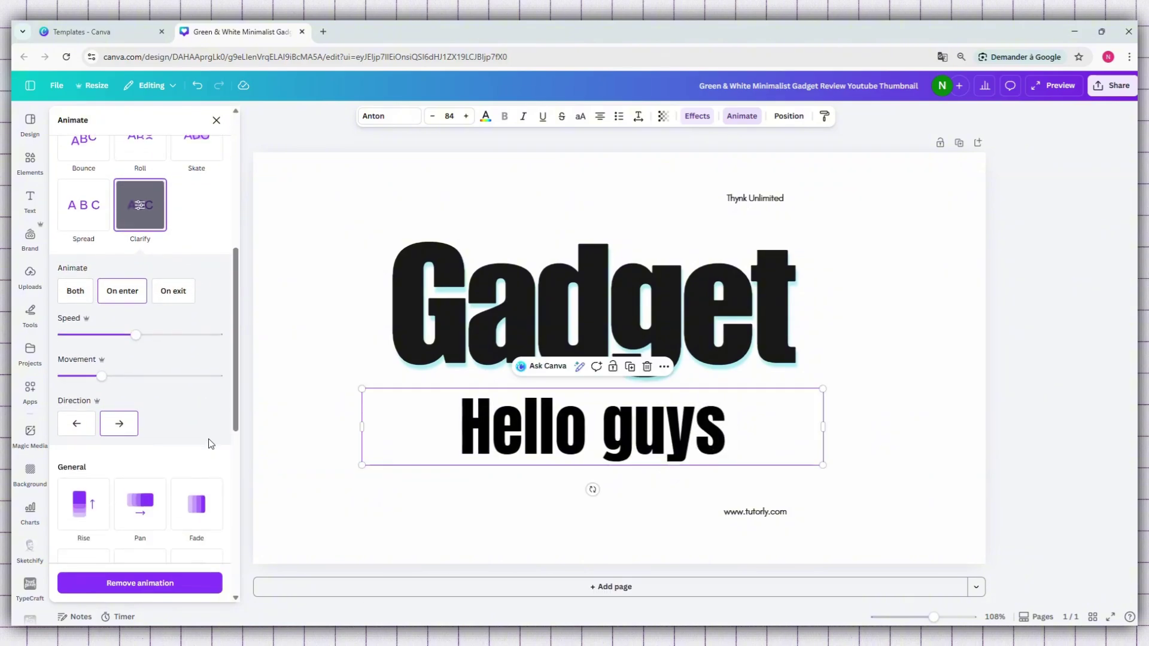
{"action": "scroll", "coordinate": [174, 447], "scroll_direction": "down", "scroll_amount": 3}
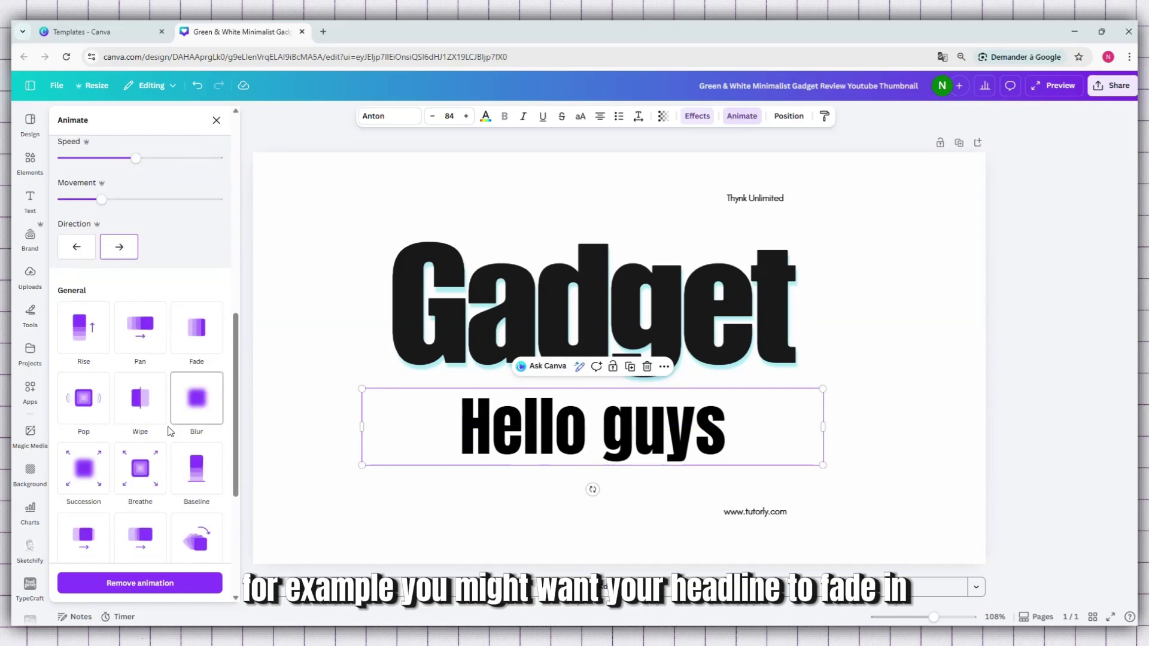
{"action": "left_click", "coordinate": [196, 327]}
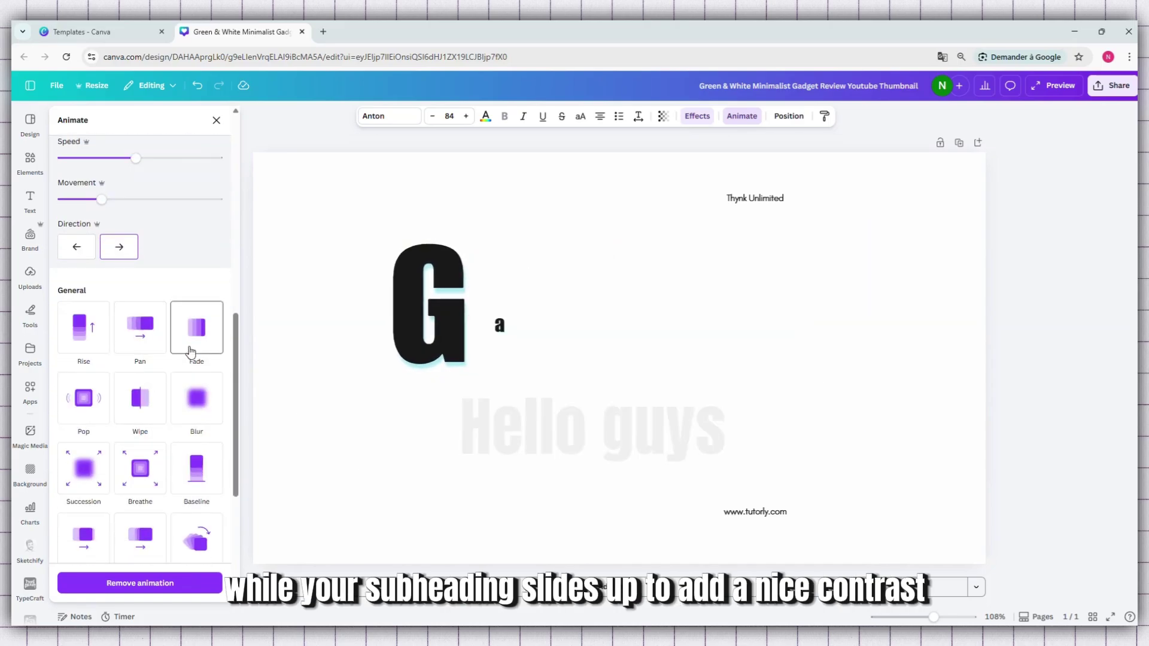
{"action": "scroll", "coordinate": [191, 353], "scroll_direction": "up", "scroll_amount": 4}
{"action": "scroll", "coordinate": [191, 389], "scroll_direction": "down", "scroll_amount": 3}
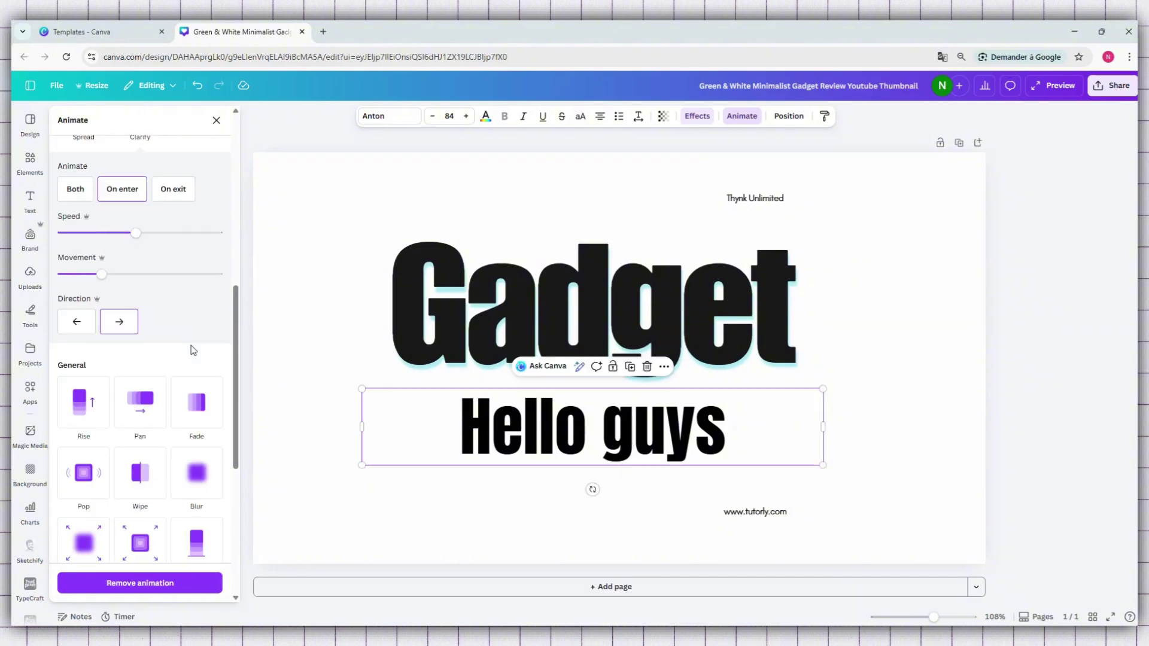
{"action": "left_click", "coordinate": [194, 467]}
{"action": "left_click", "coordinate": [202, 532]}
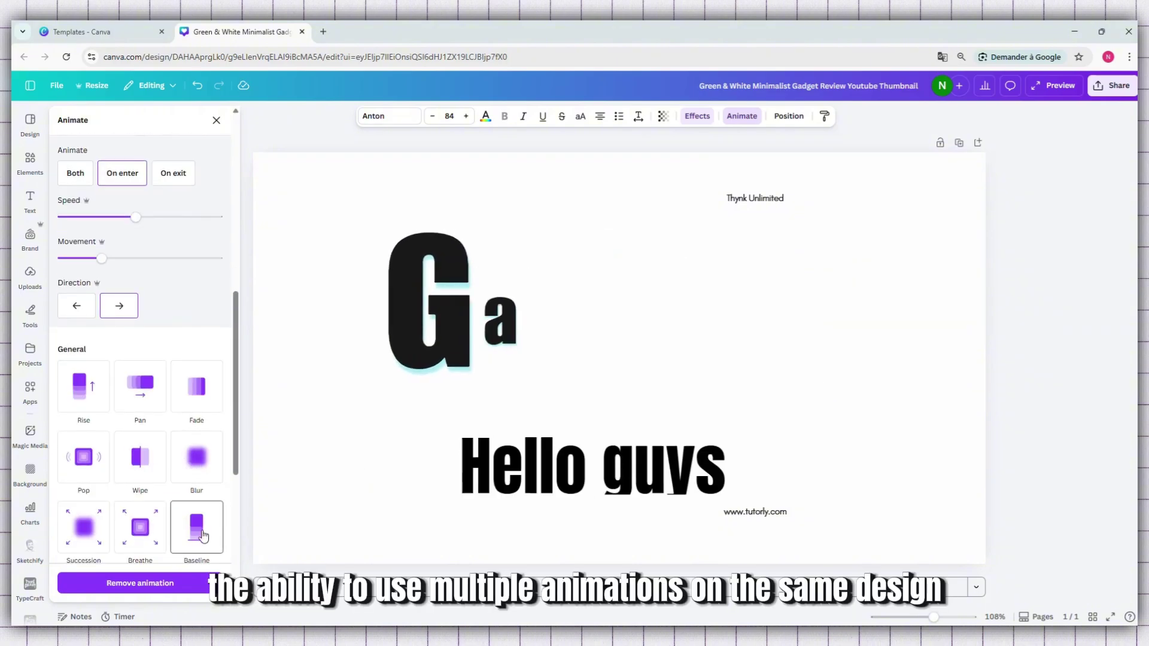
{"action": "scroll", "coordinate": [153, 533], "scroll_direction": "down", "scroll_amount": 3}
{"action": "left_click", "coordinate": [151, 530]}
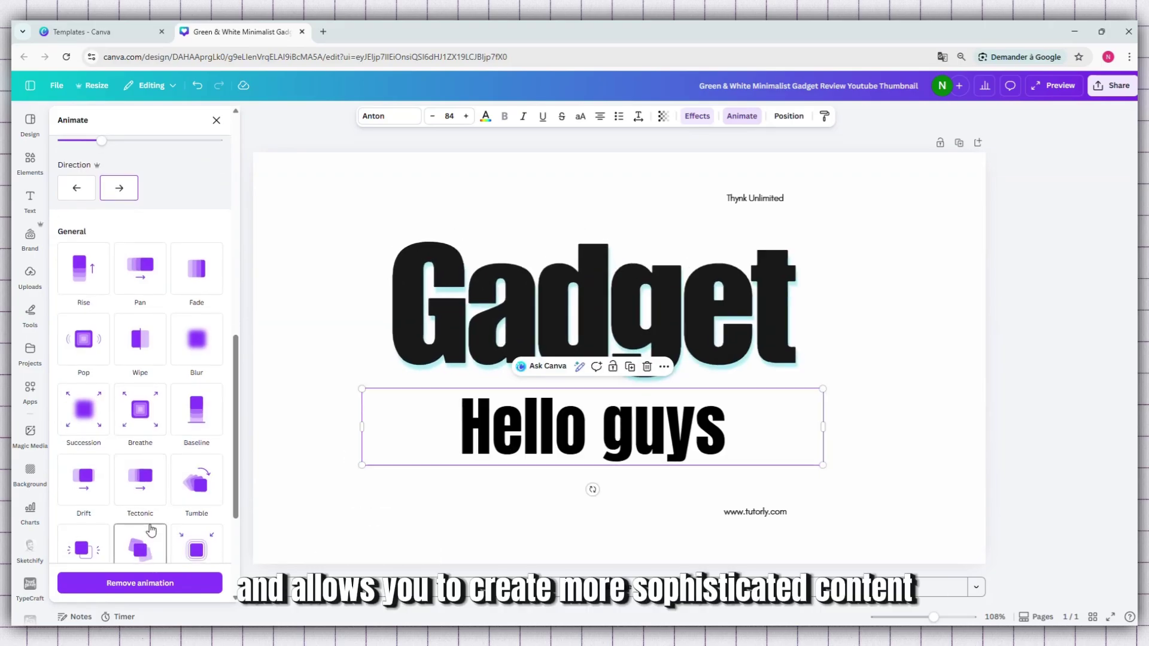
{"action": "scroll", "coordinate": [150, 530], "scroll_direction": "down", "scroll_amount": 1}
{"action": "left_click", "coordinate": [78, 510]}
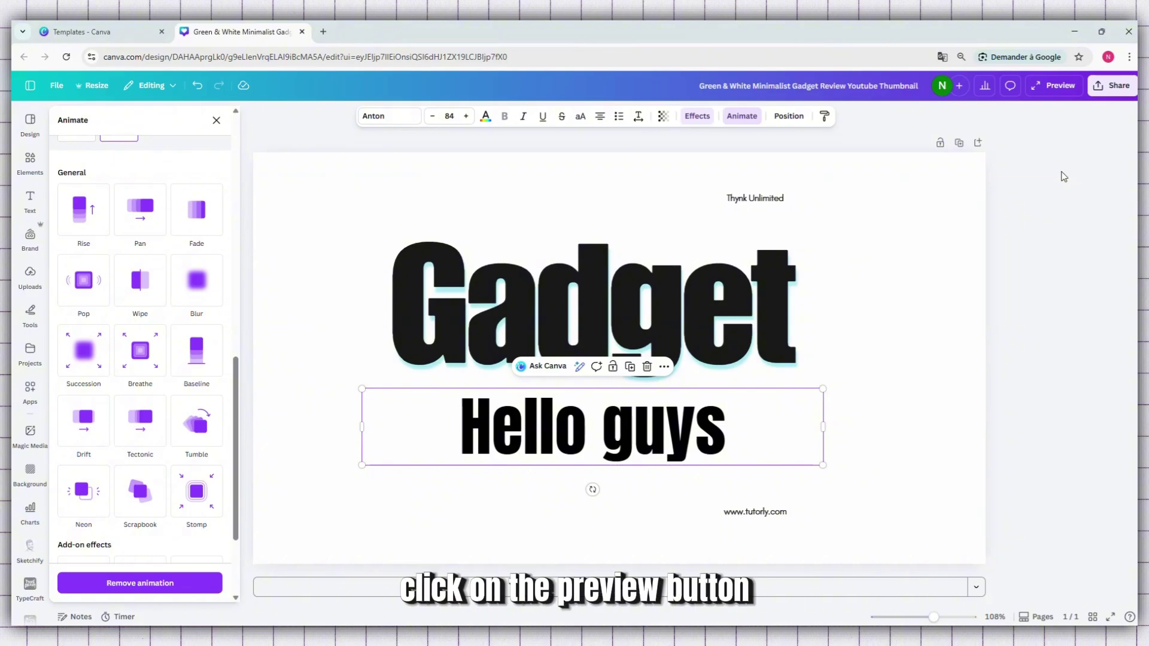
Preview the whole design twice, replaying the animations from the start, and return to the editor.
{"action": "left_click", "coordinate": [1042, 84]}
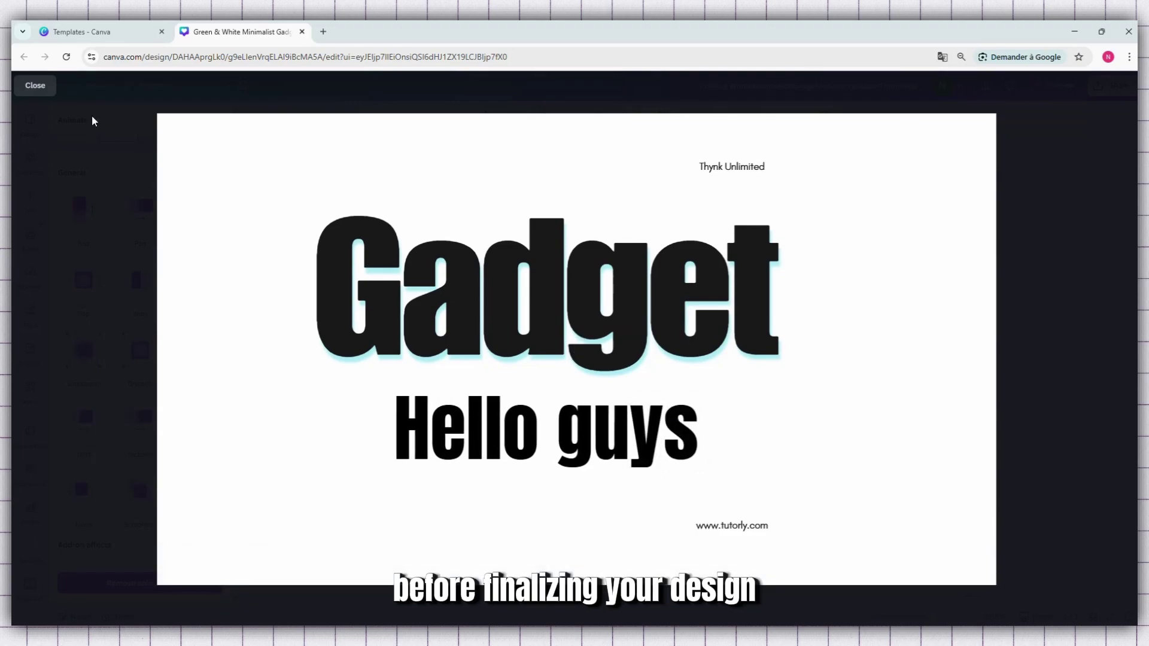
{"action": "left_click", "coordinate": [35, 90]}
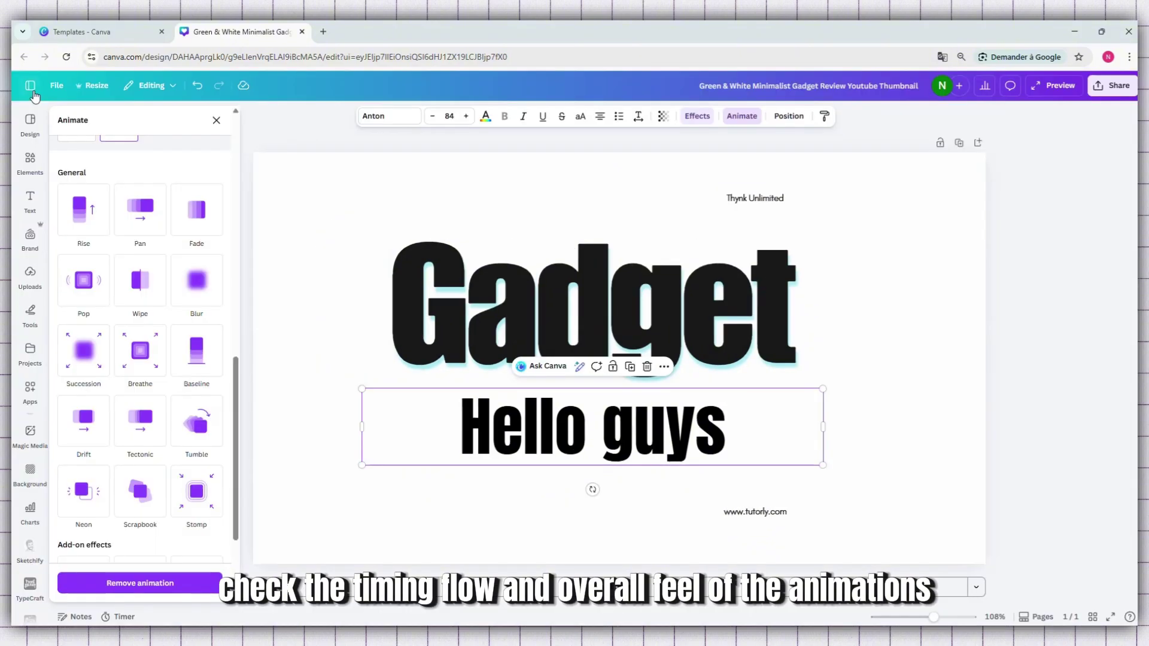
{"action": "left_click", "coordinate": [1054, 88]}
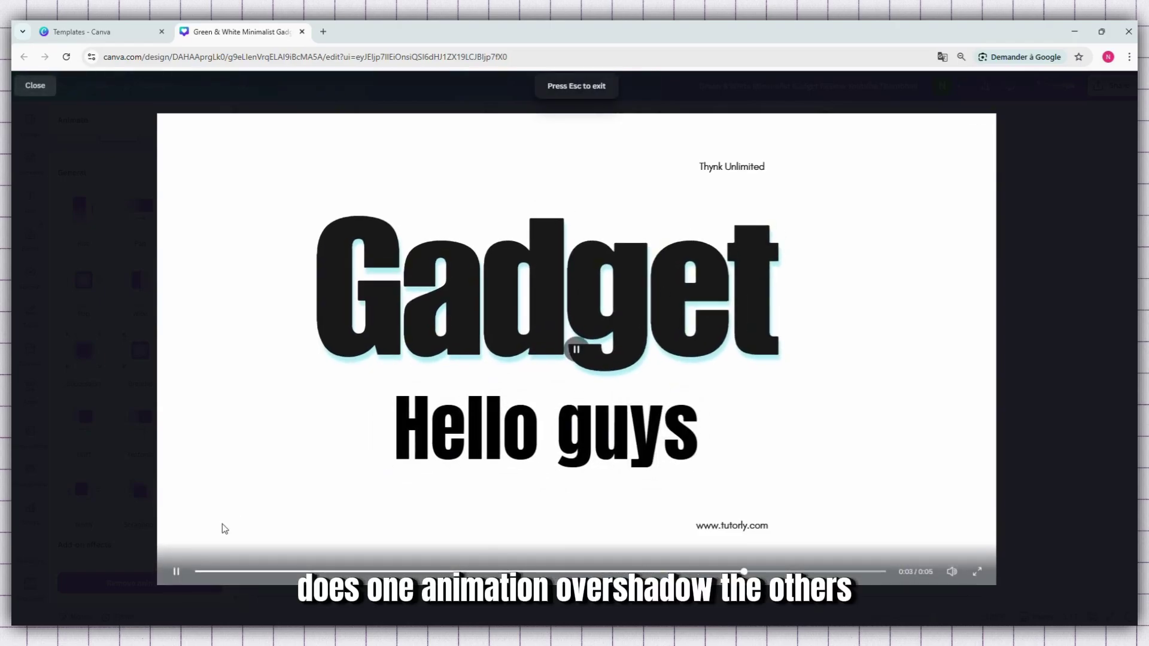
{"action": "left_click", "coordinate": [198, 572]}
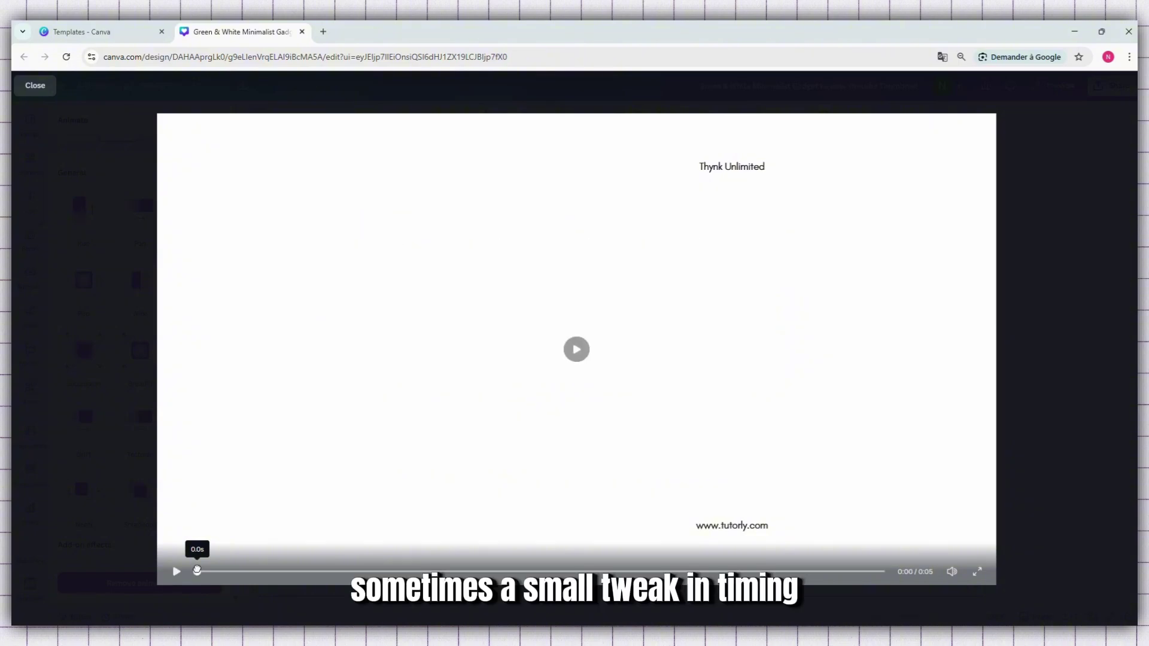
{"action": "left_click", "coordinate": [178, 573]}
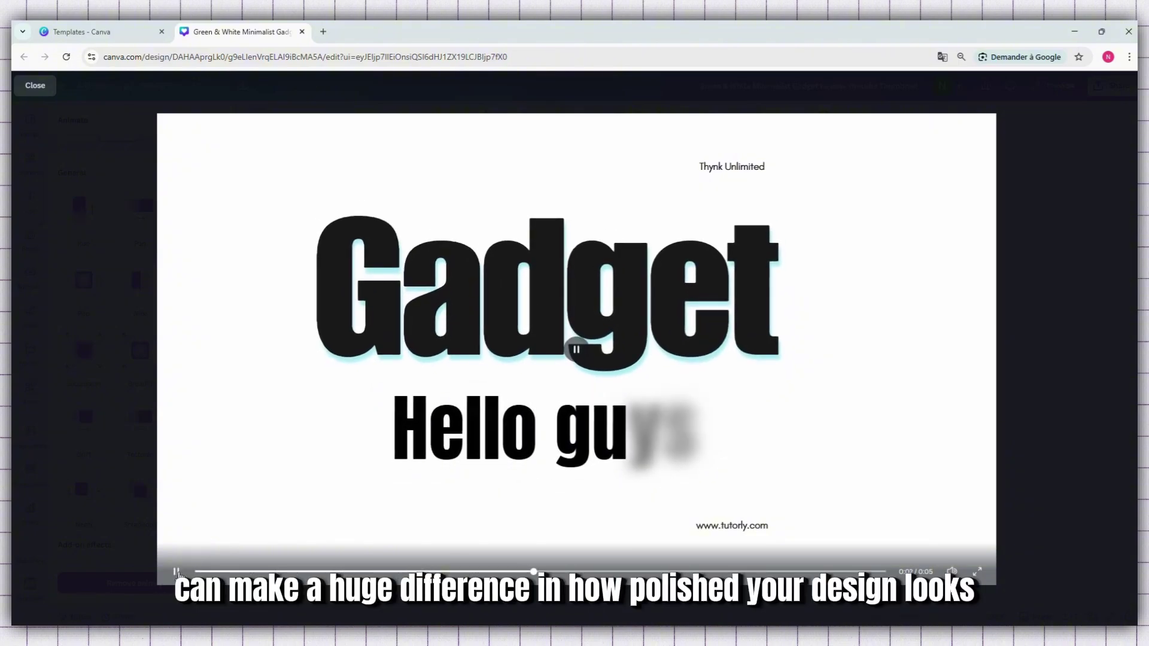
{"action": "left_click", "coordinate": [27, 89]}
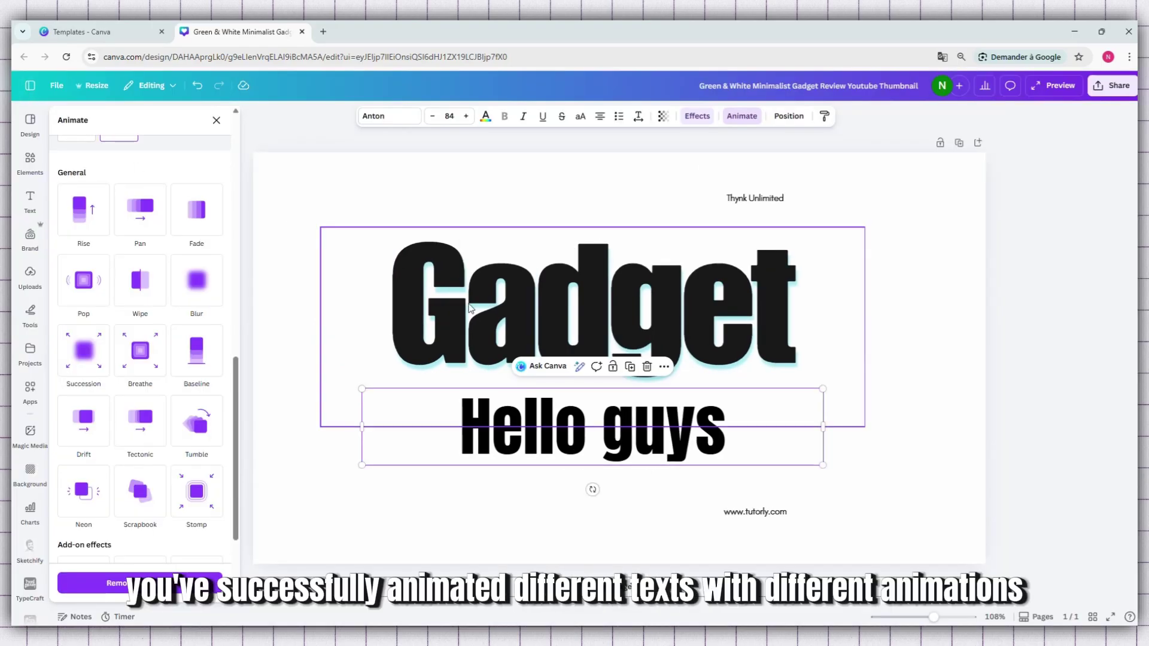
Change the "Hello guys" text animation to Tectonic and the "Gadget" text animation to Blur.
{"action": "left_click", "coordinate": [140, 421]}
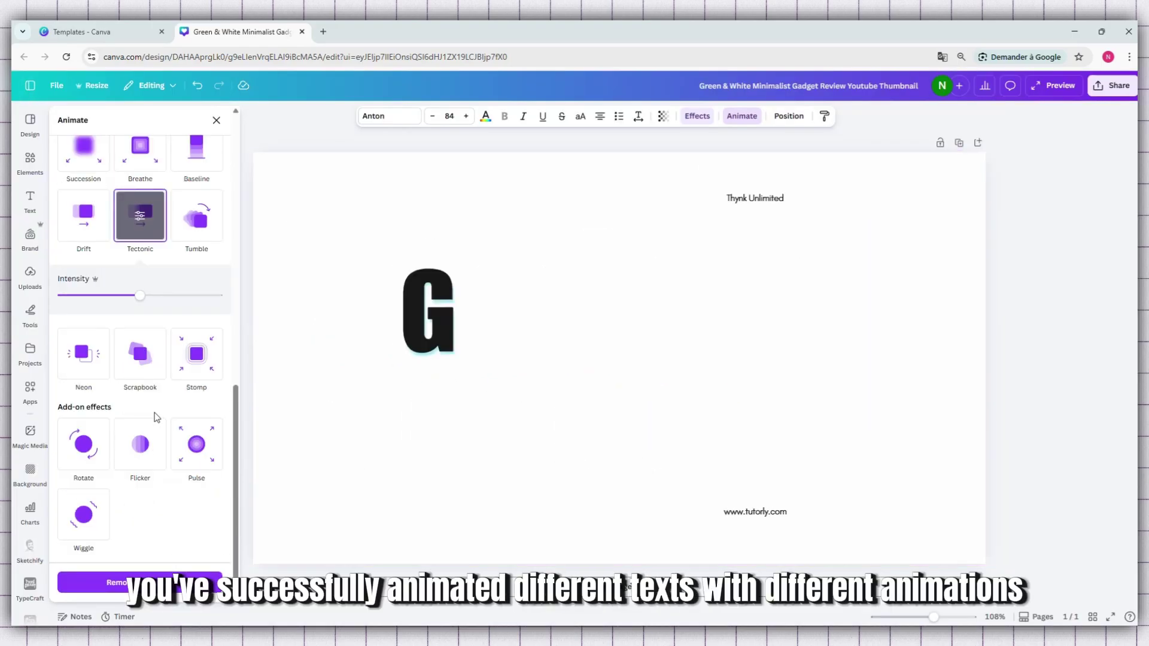
{"action": "left_click", "coordinate": [482, 313]}
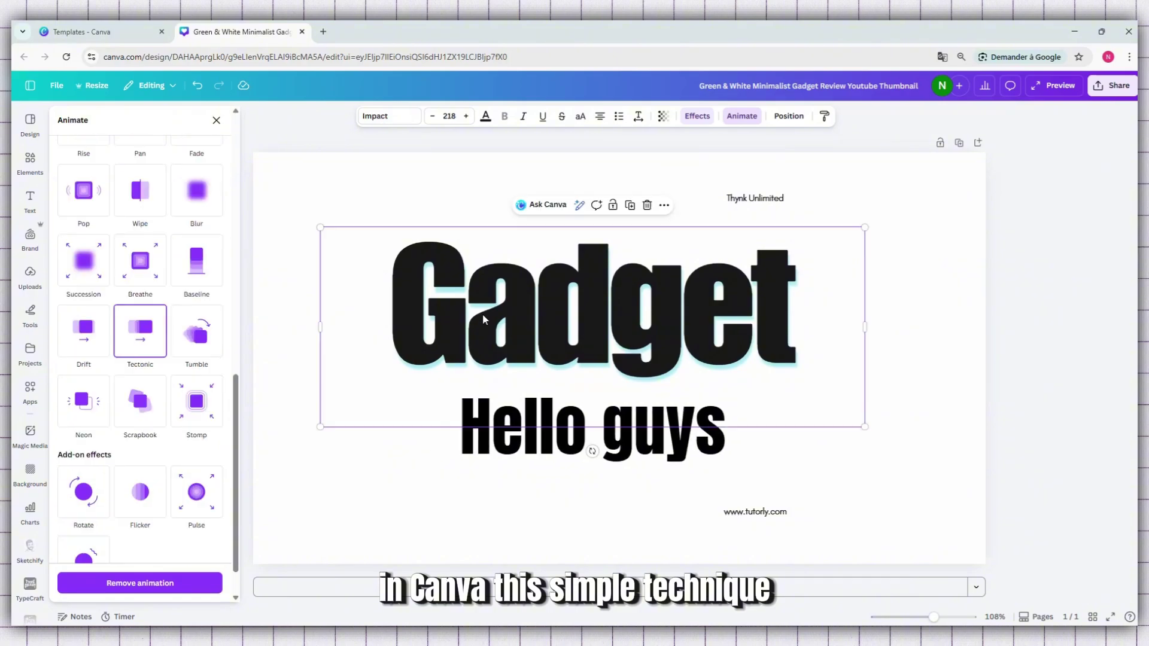
{"action": "scroll", "coordinate": [184, 366], "scroll_direction": "down", "scroll_amount": 2}
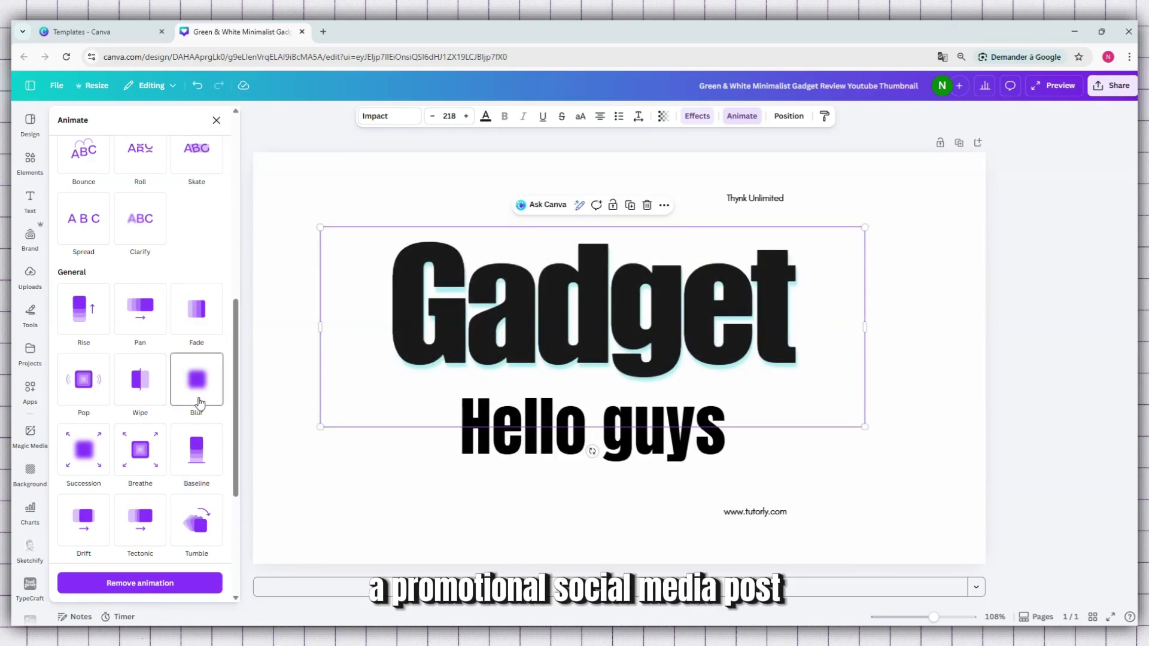
{"action": "left_click", "coordinate": [199, 401]}
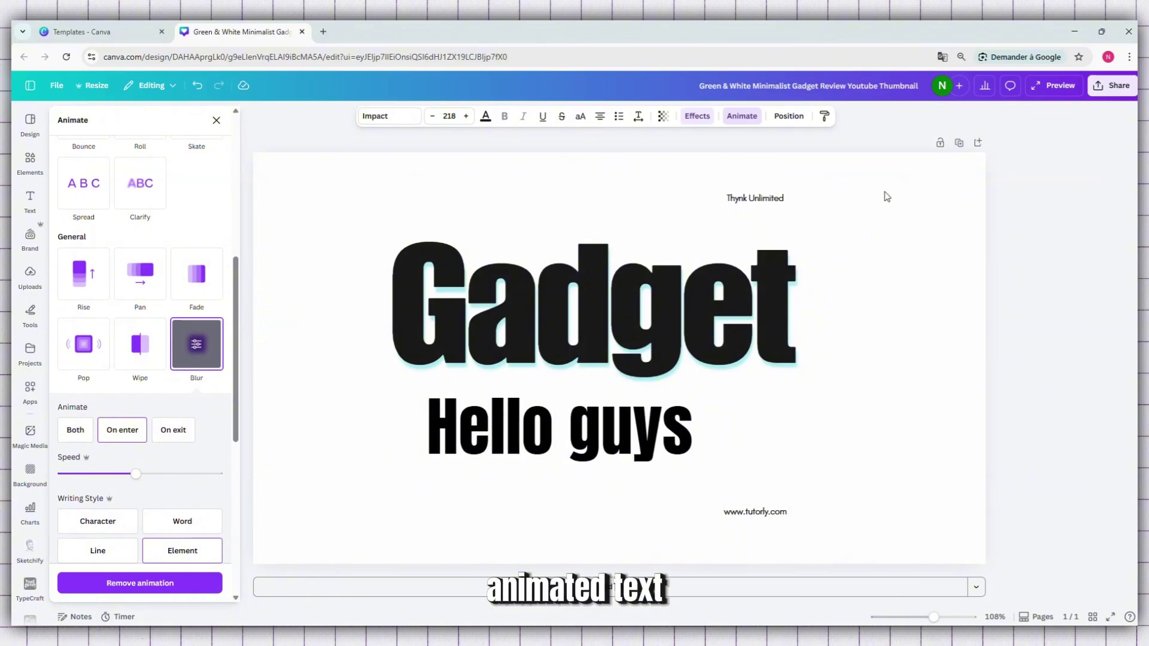
Preview the design with the Tectonic and Blur text animations and rewind the playback to the start.
{"action": "left_click", "coordinate": [1057, 86]}
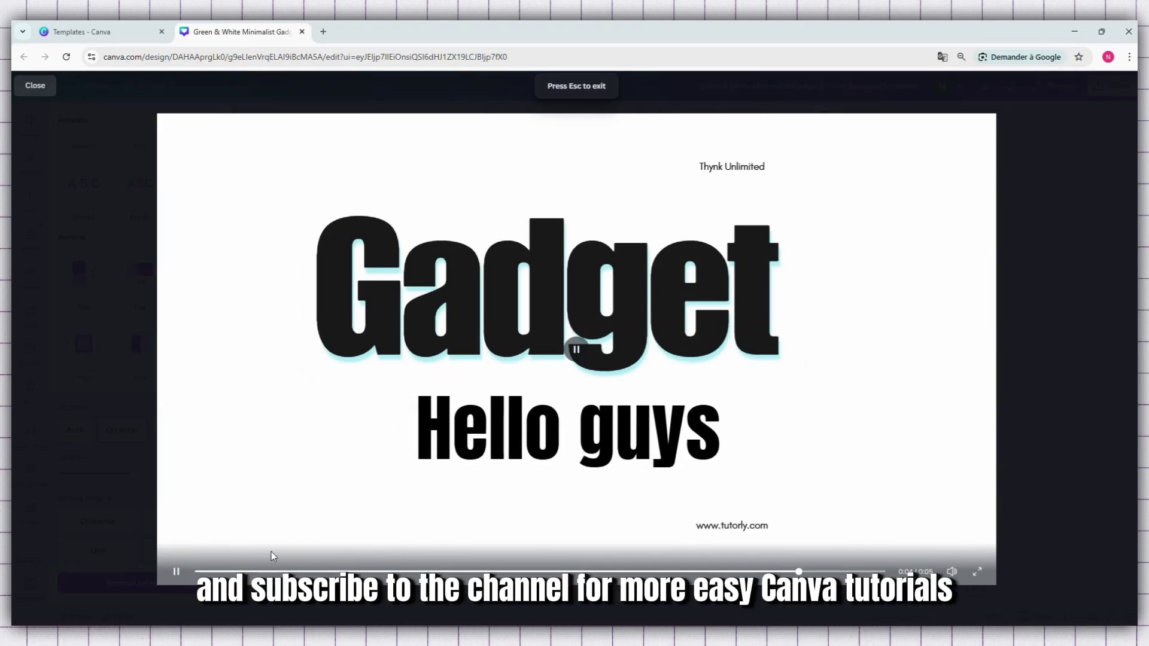
{"action": "left_click", "coordinate": [198, 572]}
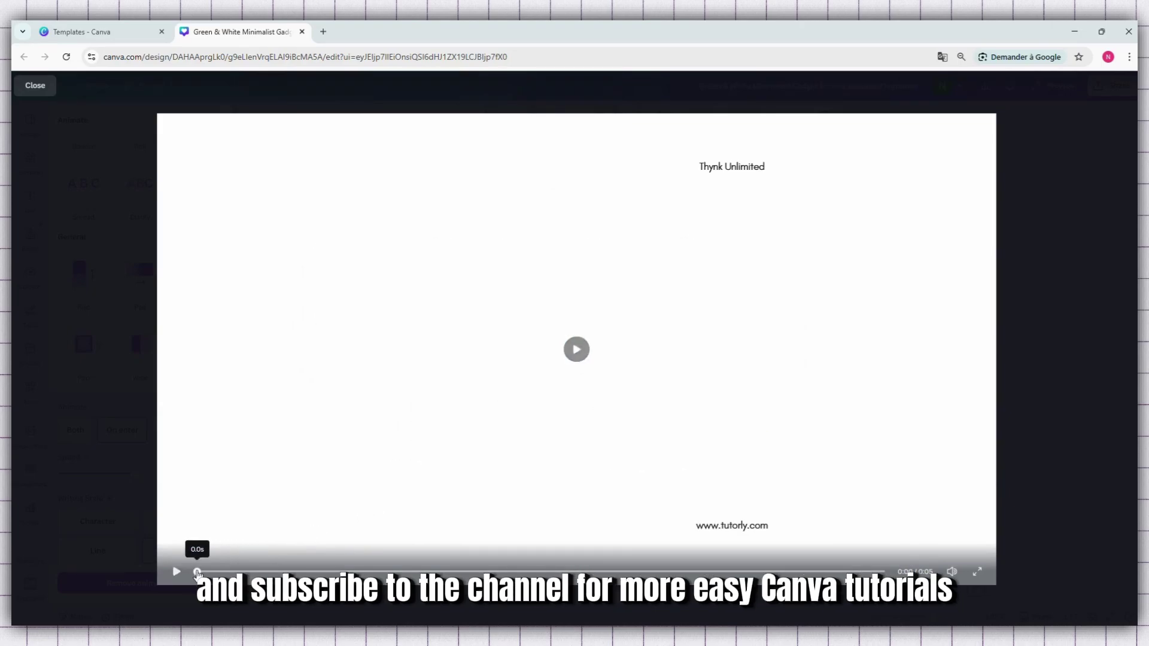